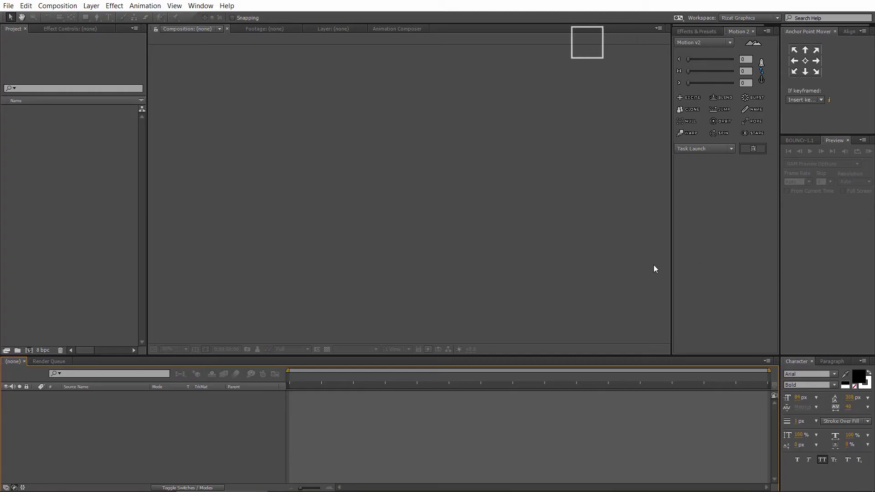
# Set up a new comp named 'Twinkling Stars Night Sky' at 1920×1080, 30 fps, 20 seconds.
pyautogui.click(63, 6)
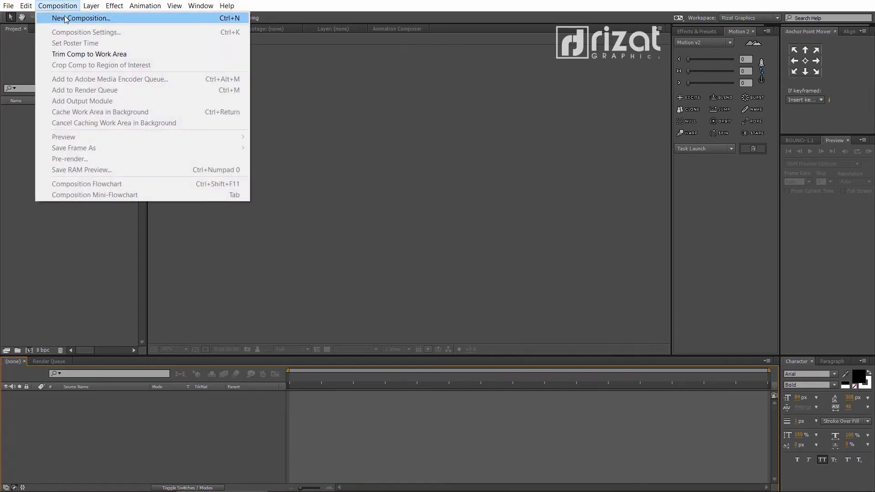
pyautogui.click(64, 18)
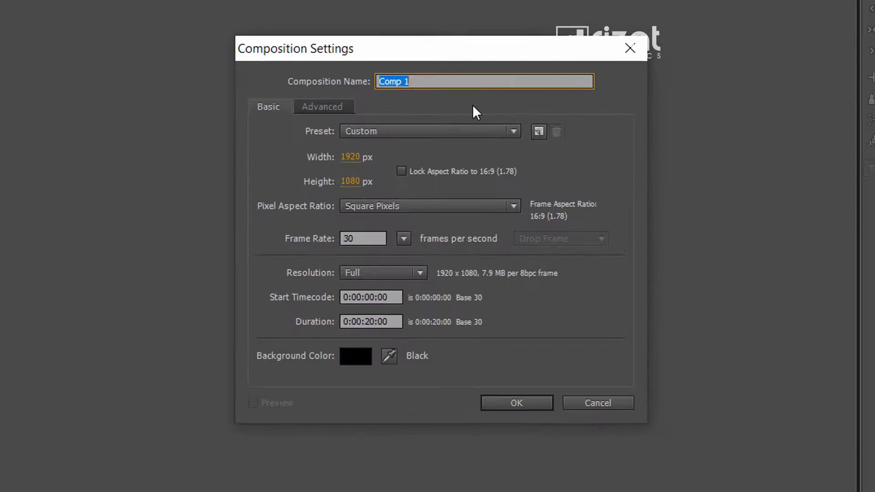
pyautogui.write('Twink')
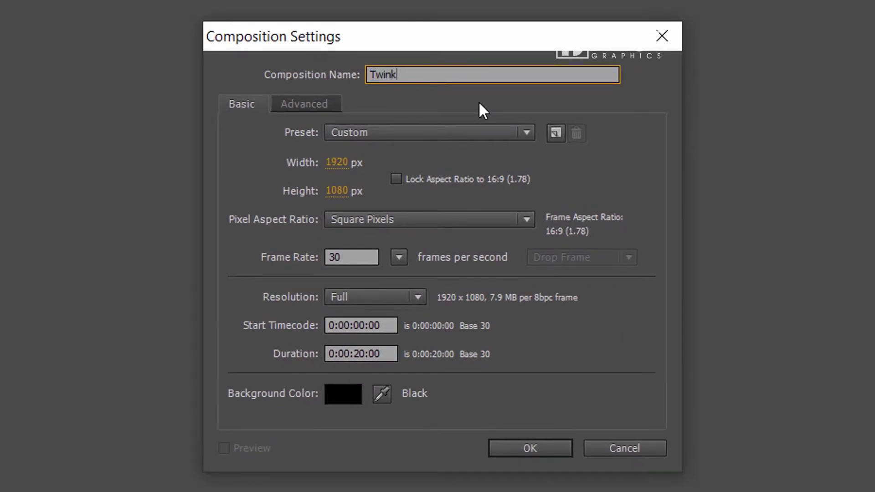
pyautogui.write('ling Stars Night Sky')
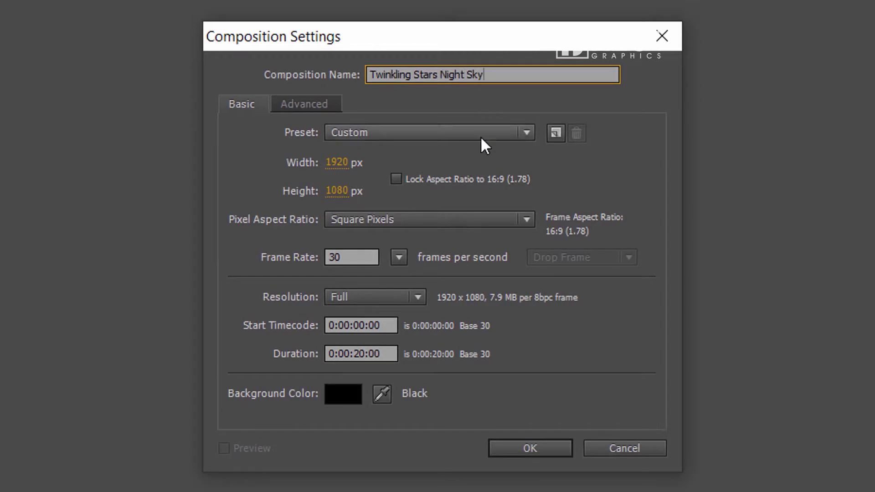
pyautogui.click(458, 179)
pyautogui.click(328, 161)
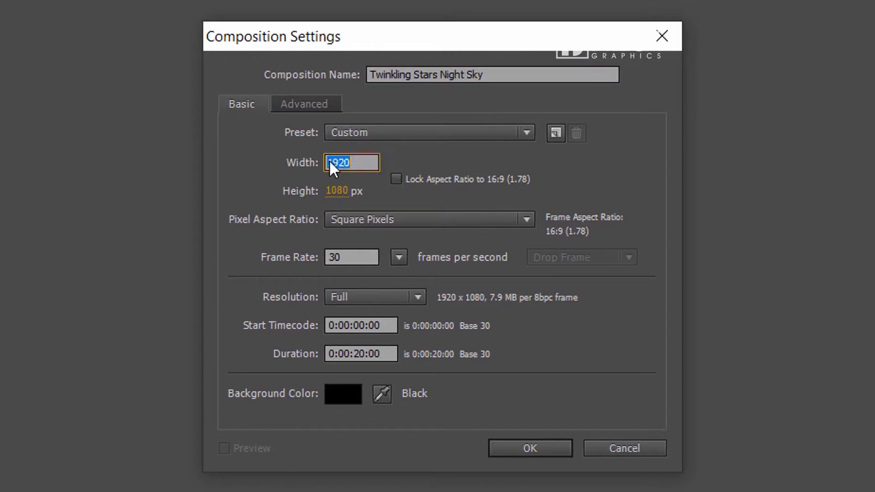
pyautogui.click(333, 196)
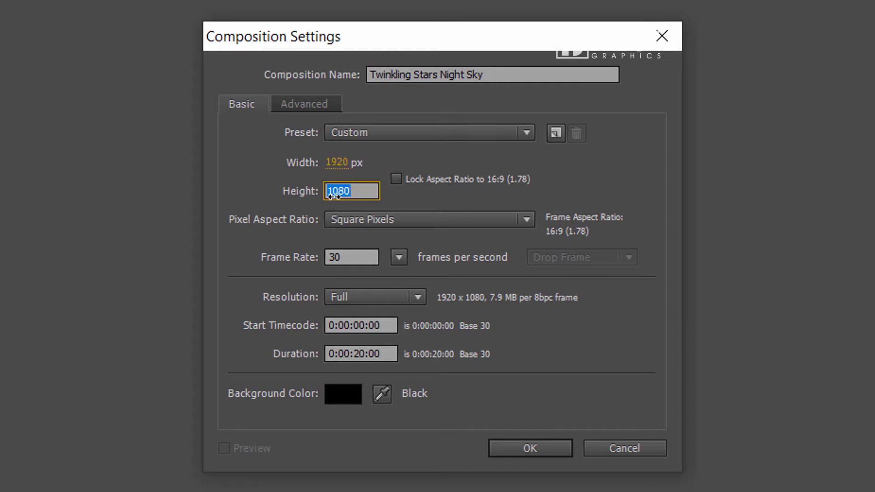
pyautogui.press('Return')
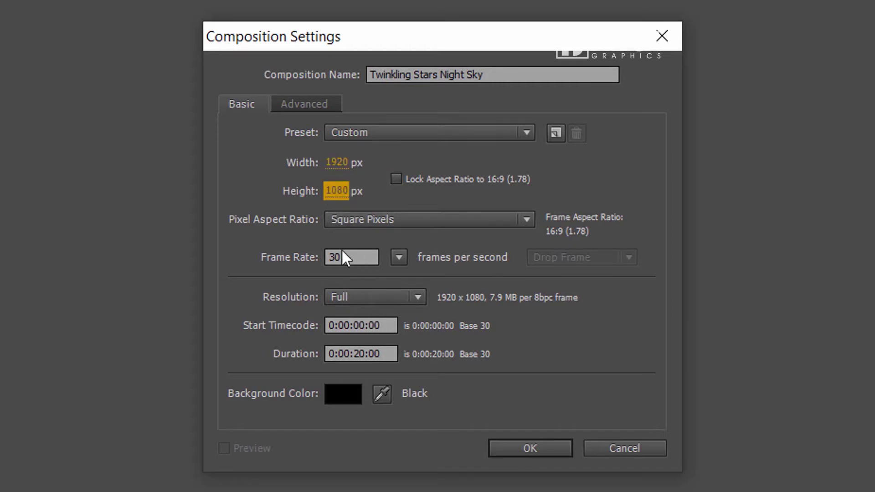
pyautogui.click(333, 257)
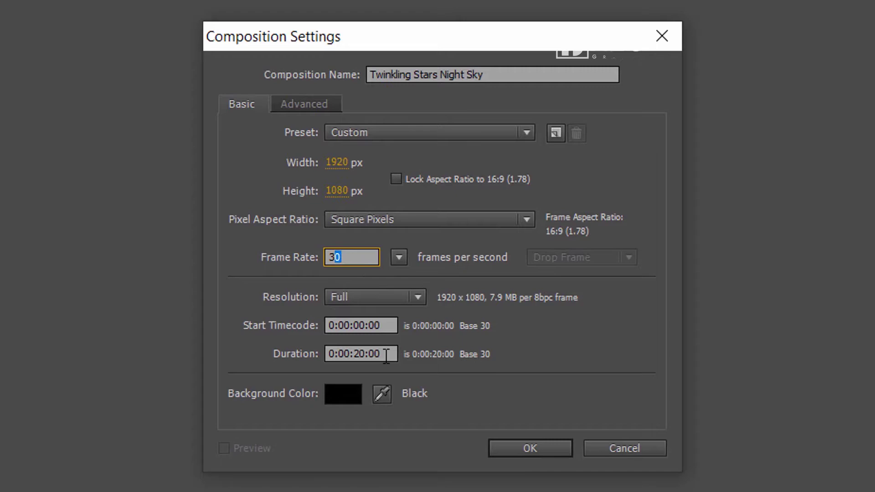
pyautogui.moveTo(386, 355); pyautogui.dragTo(301, 353)
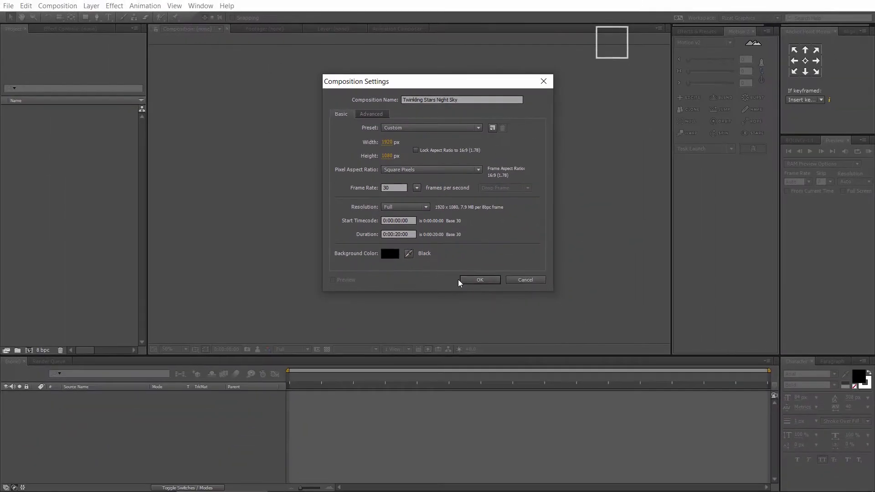
pyautogui.click(481, 278)
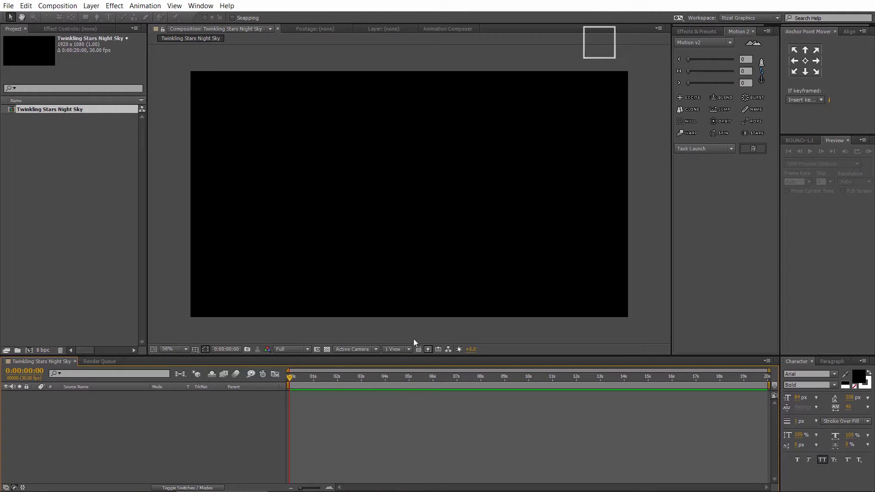
# Add a new solid layer named Background to the timeline.
pyautogui.rightClick(206, 423)
pyautogui.moveTo(242, 319)
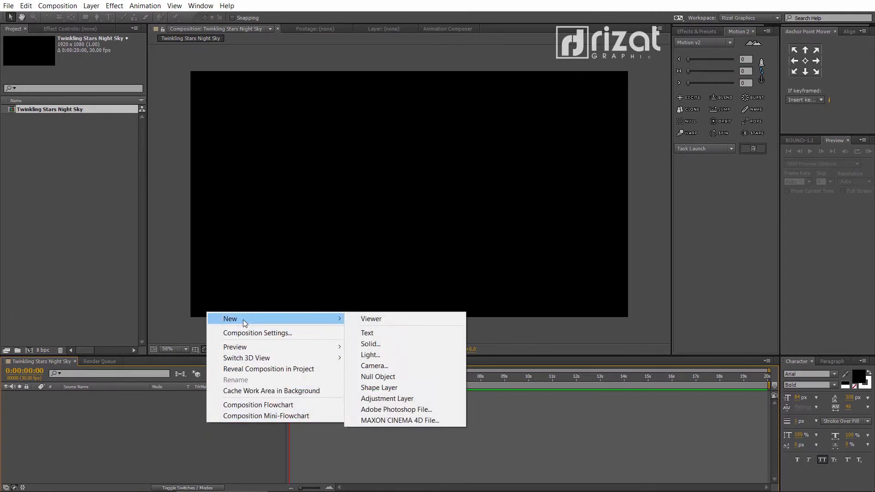
pyautogui.click(380, 344)
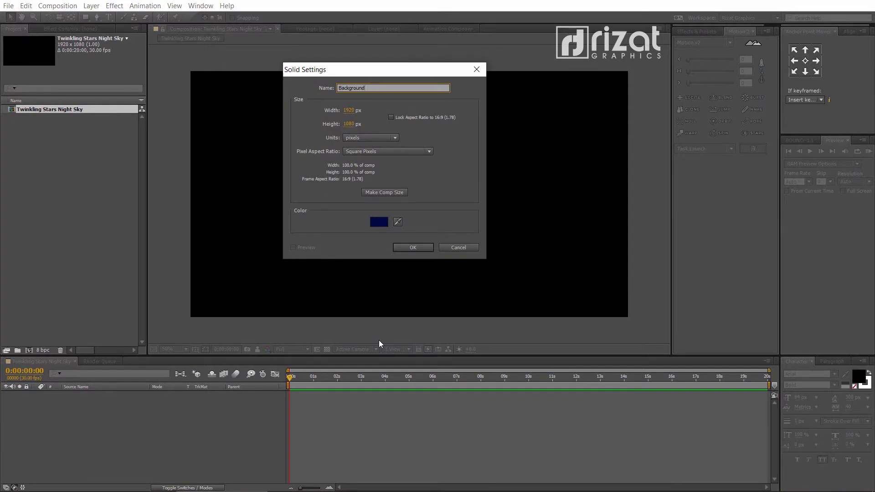
pyautogui.click(414, 250)
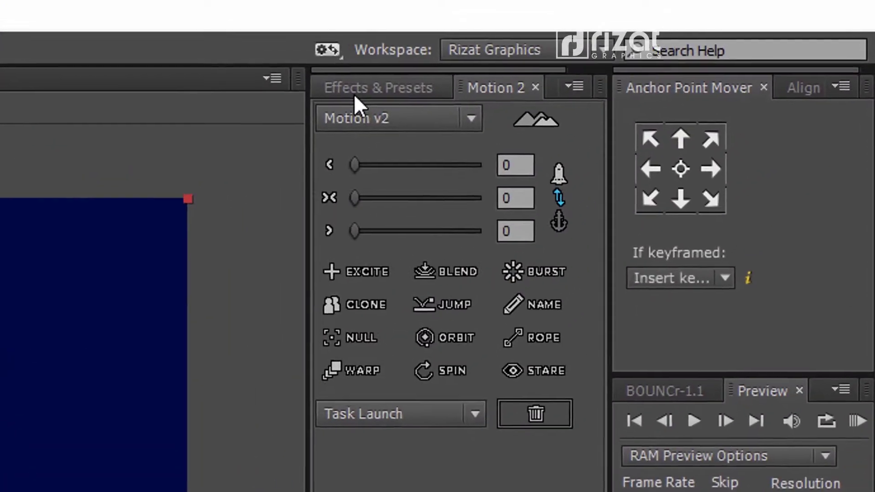
# Apply Gradient Ramp to Background with end colour #26007C for a black-to-purple fade.
pyautogui.click(689, 32)
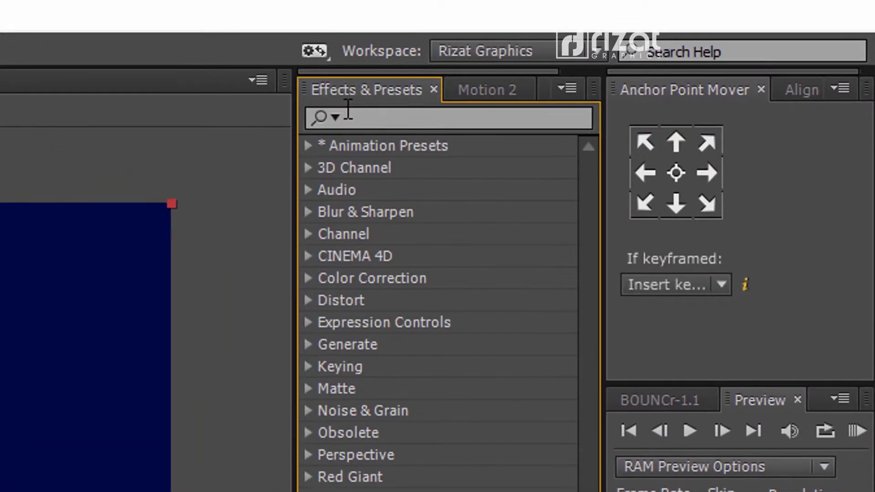
pyautogui.click(693, 40)
pyautogui.write('gradi')
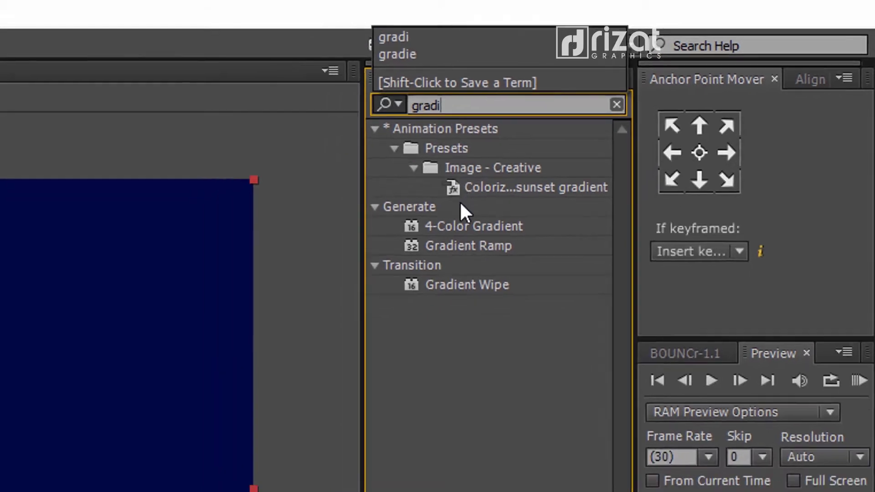
pyautogui.moveTo(415, 278); pyautogui.dragTo(512, 178)
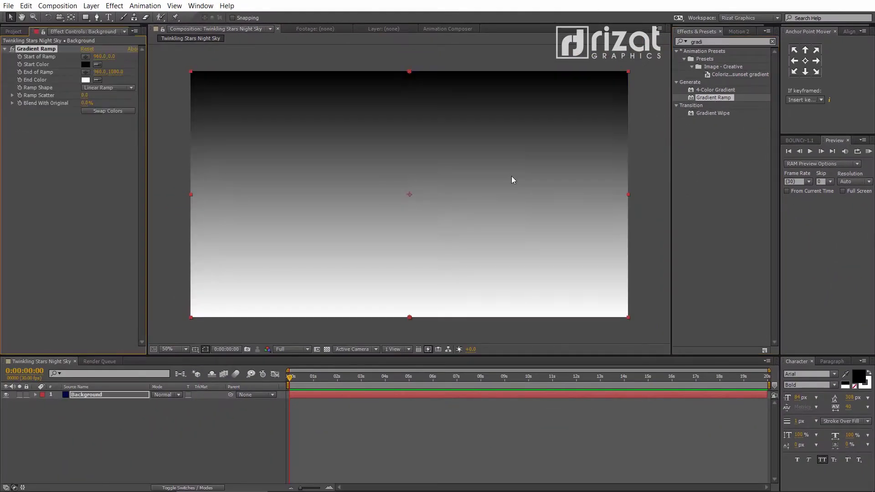
pyautogui.click(85, 80)
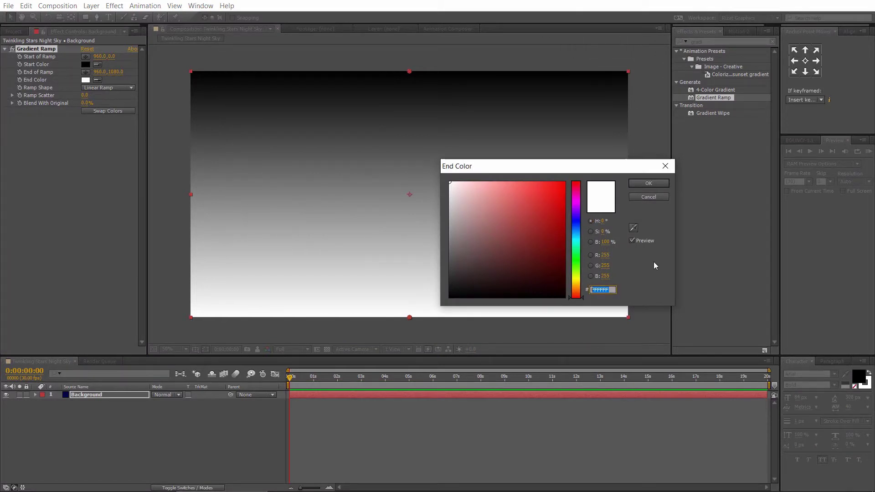
pyautogui.write('260')
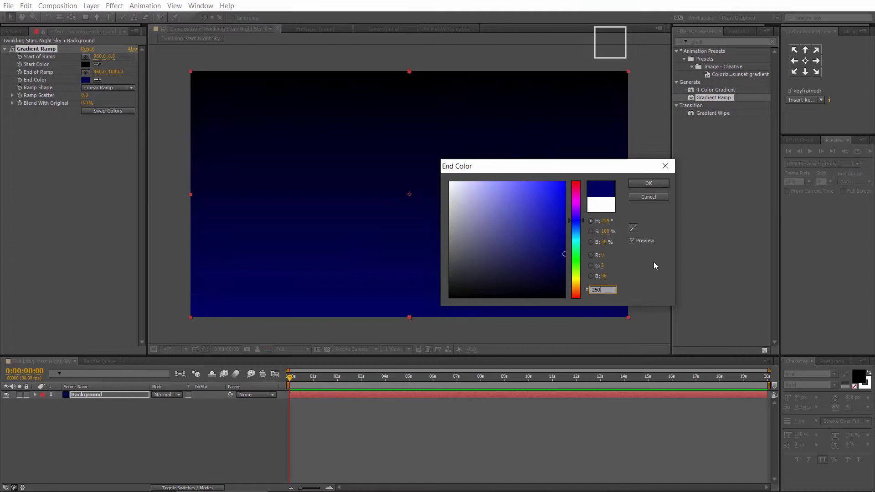
pyautogui.write('07C')
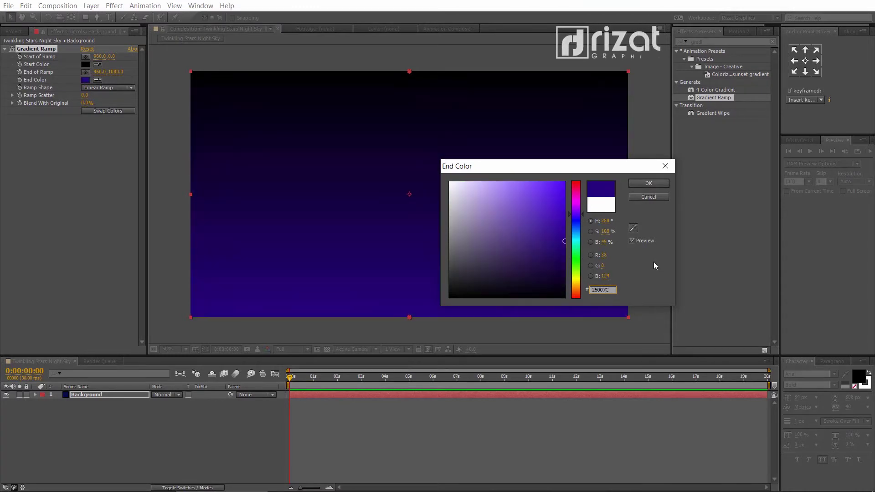
pyautogui.click(660, 184)
pyautogui.click(255, 415)
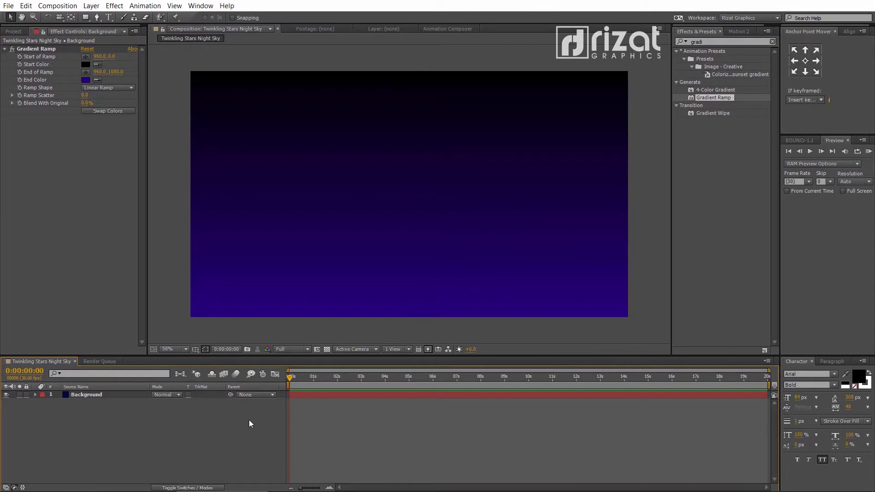
# Add a second solid layer named Stars above Background.
pyautogui.rightClick(218, 430)
pyautogui.moveTo(240, 330)
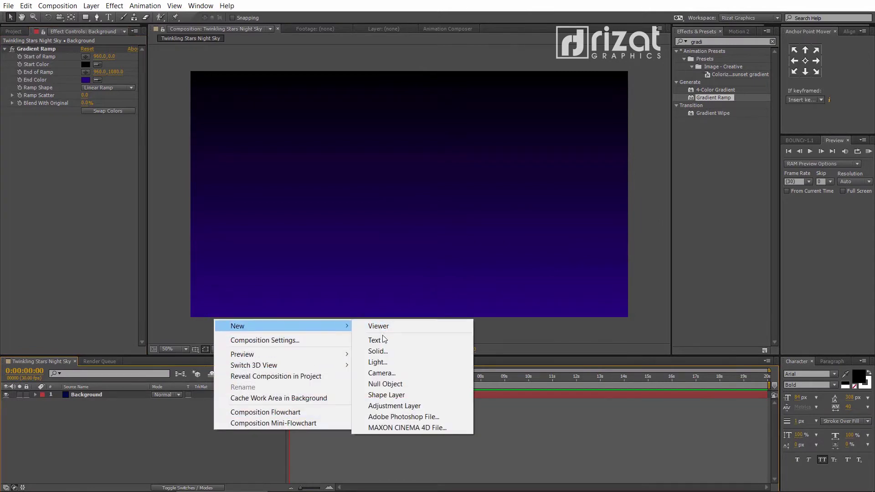
pyautogui.click(376, 351)
pyautogui.write('Sta')
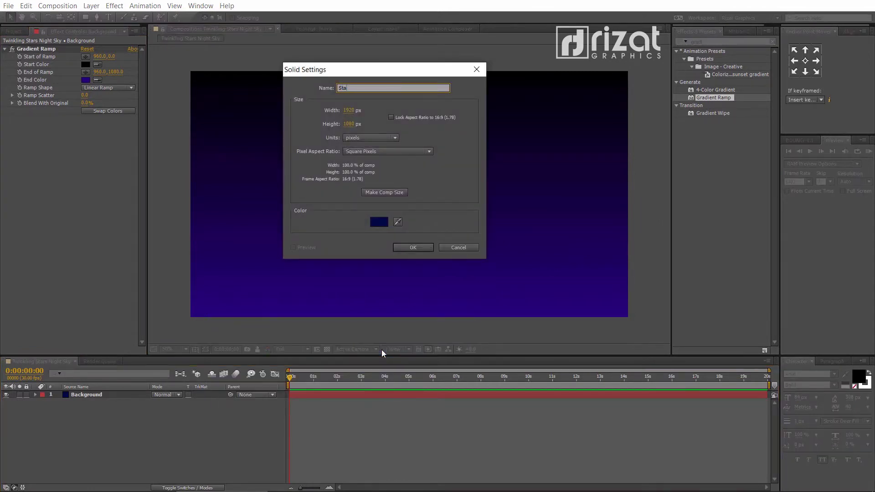
pyautogui.write('rs')
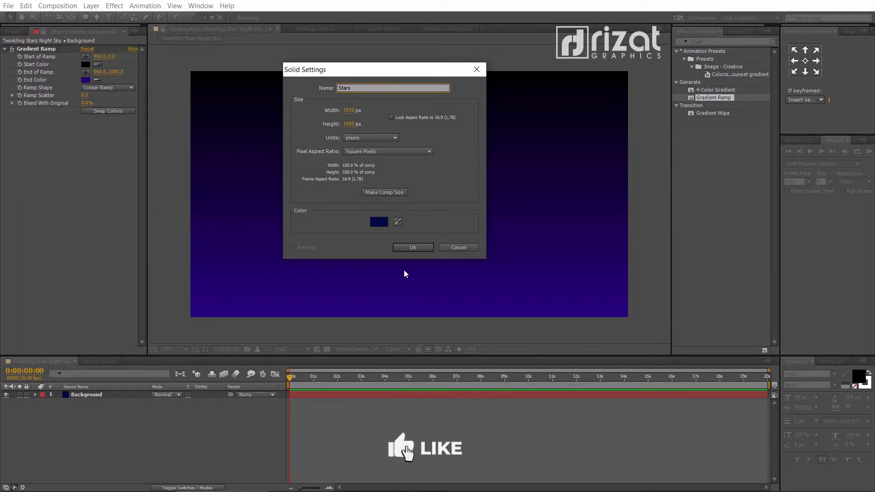
pyautogui.click(406, 250)
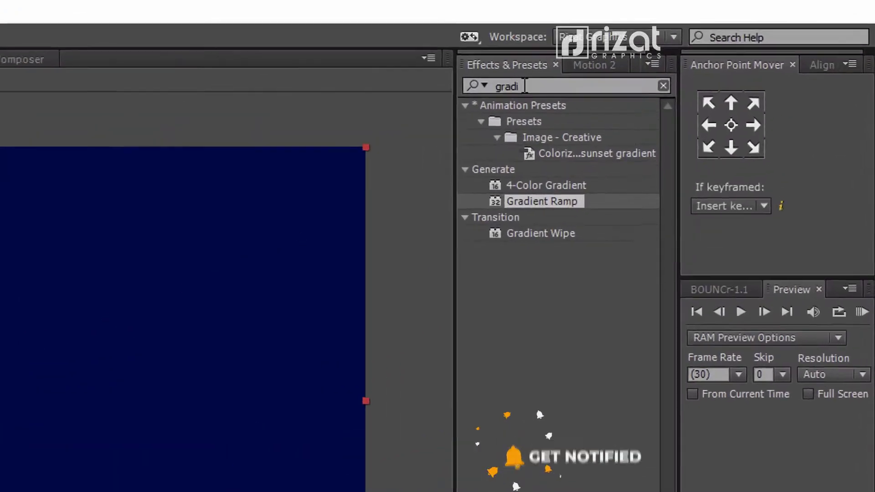
# Apply CC Particle World to Stars and shift both layers to start at frame 0.
pyautogui.click(704, 42)
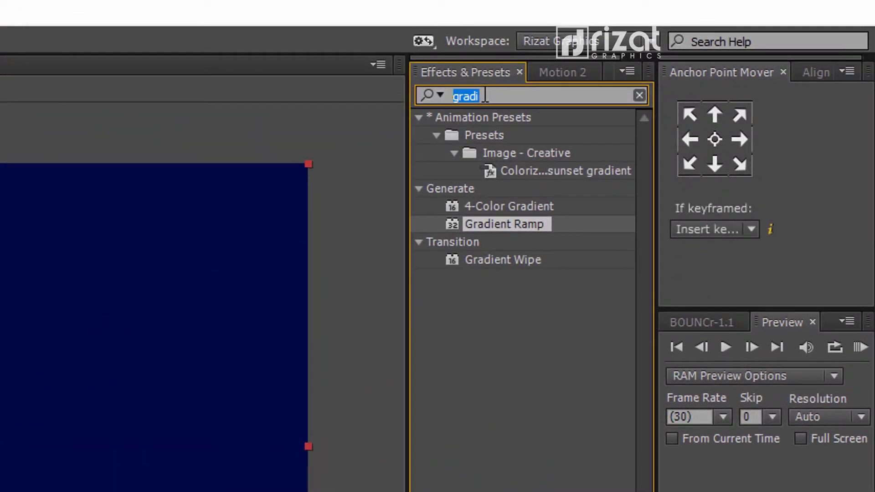
pyautogui.write('cc pa')
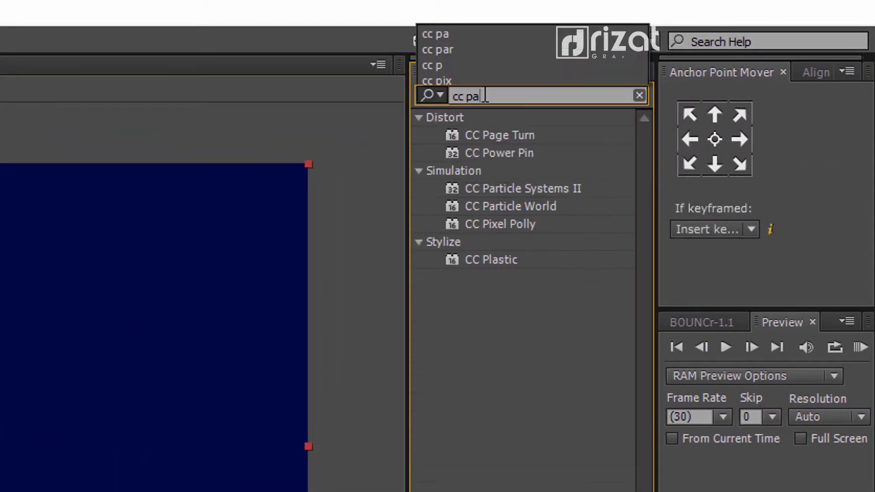
pyautogui.click(515, 189)
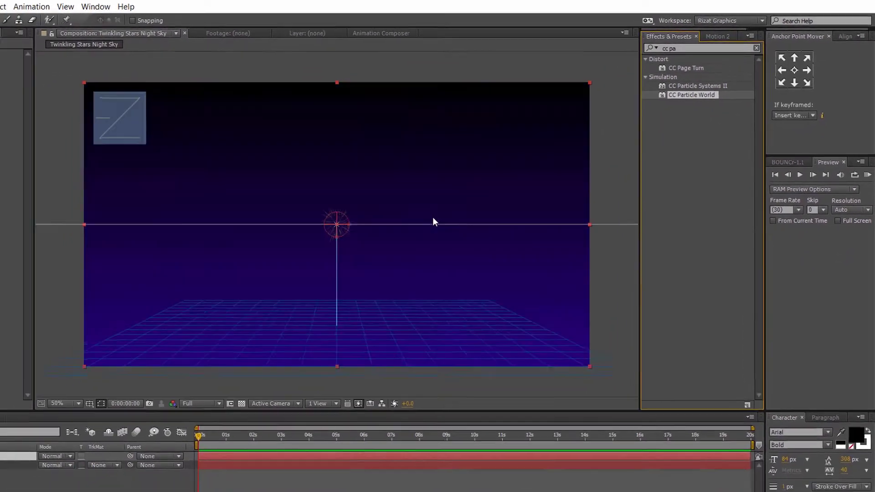
pyautogui.moveTo(433, 216); pyautogui.dragTo(433, 217)
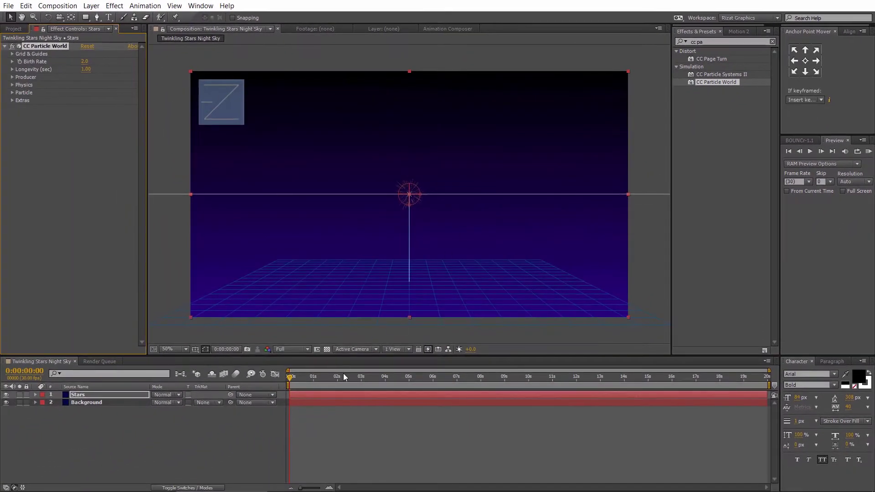
pyautogui.keyDown('shift'); pyautogui.click(341, 403); pyautogui.keyUp('shift')
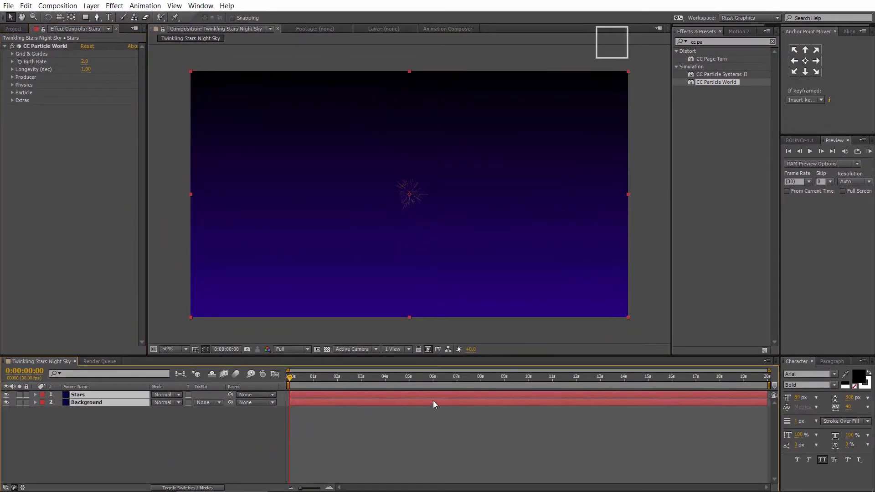
pyautogui.moveTo(475, 401); pyautogui.dragTo(375, 397)
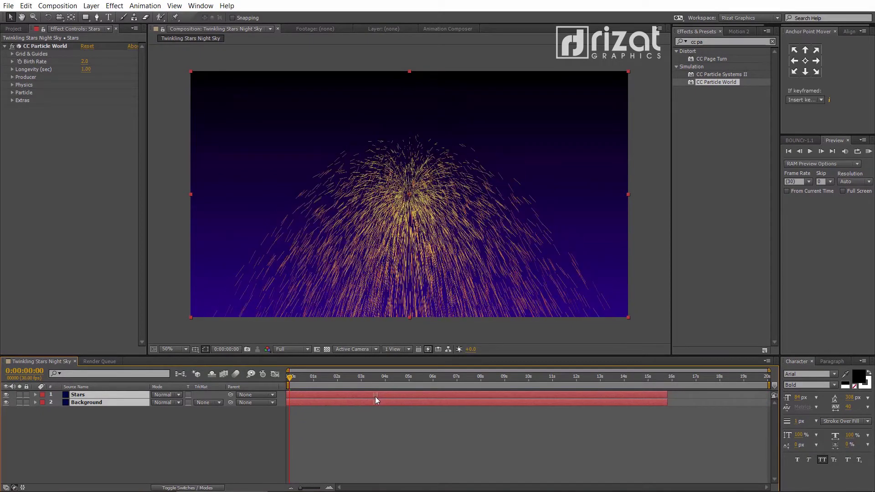
# On the Stars layer set Birth Rate to 3.0 and Longevity to 5.00, then preview.
pyautogui.click(265, 432)
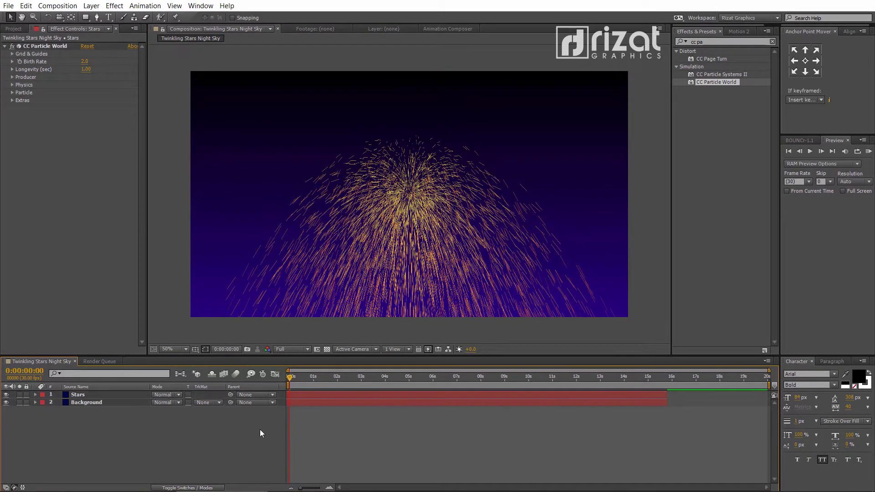
pyautogui.click(122, 394)
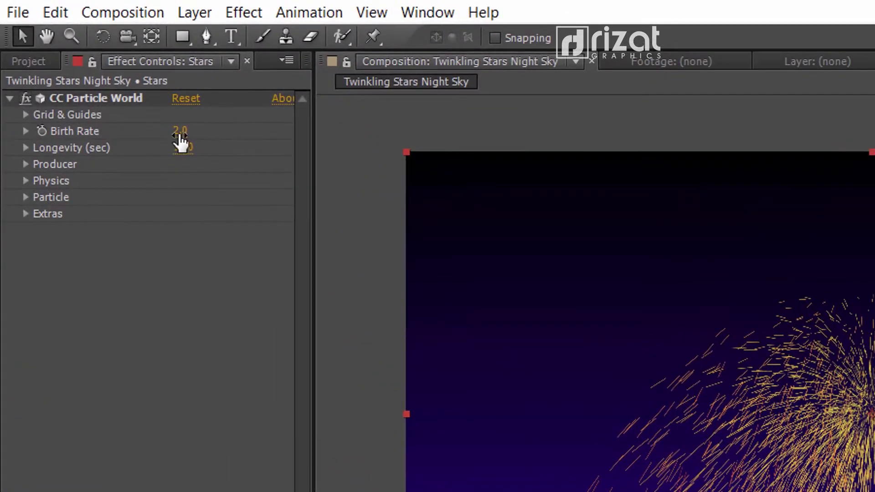
pyautogui.click(180, 132)
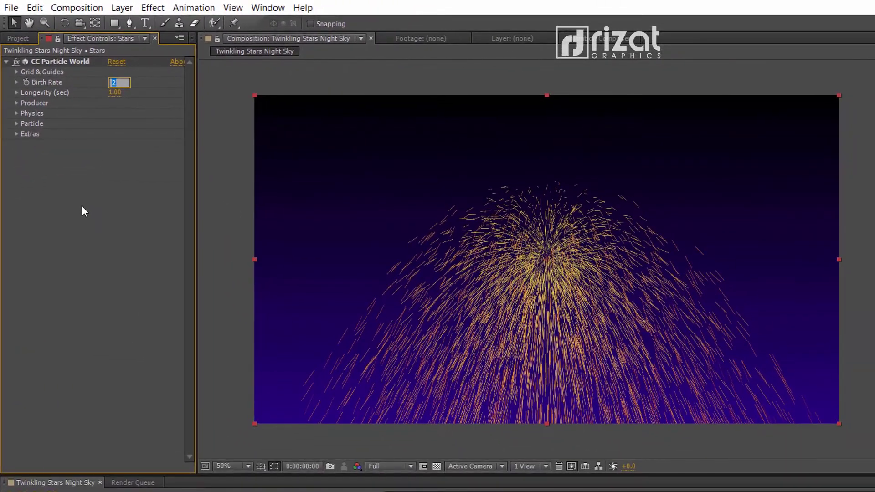
pyautogui.write('3')
pyautogui.press('Return')
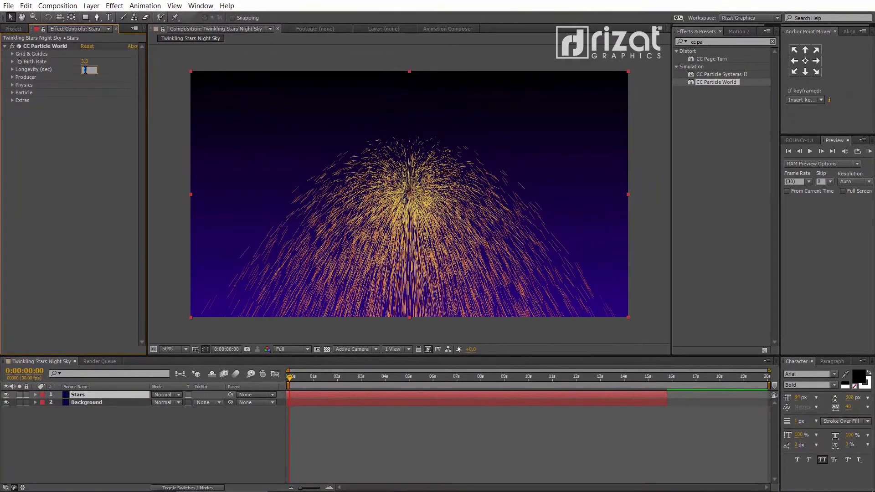
pyautogui.write('5')
pyautogui.press('Return')
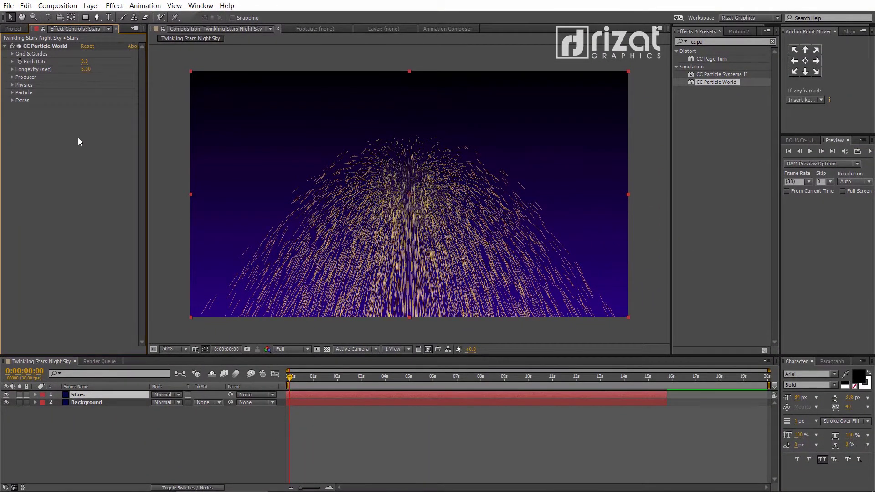
pyautogui.click(869, 152)
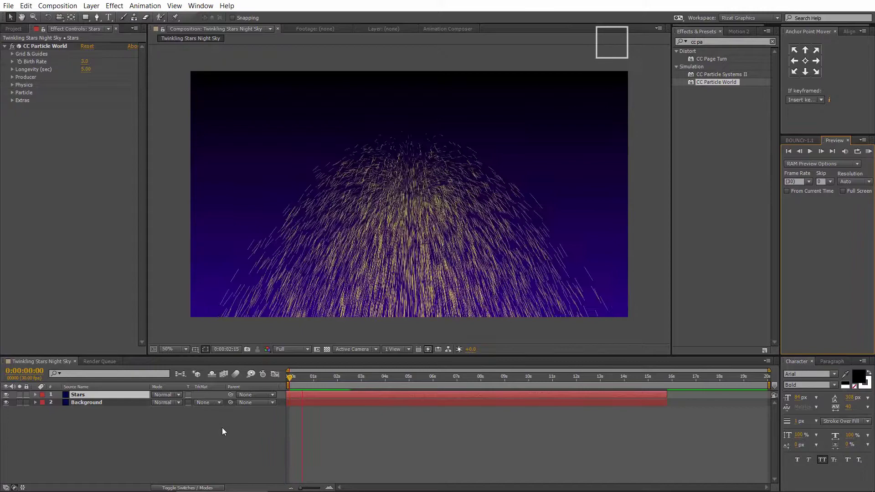
pyautogui.press('space')
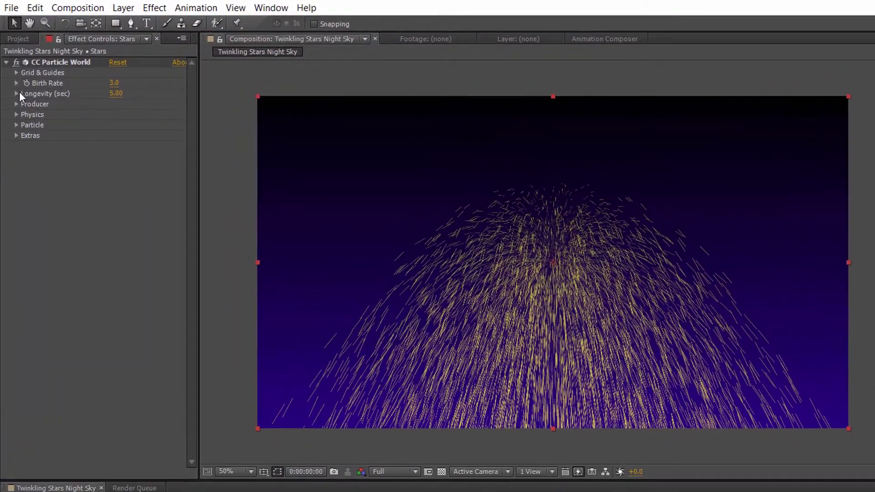
# Set Physics Gravity to 0 and play back the outward particle burst.
pyautogui.click(17, 104)
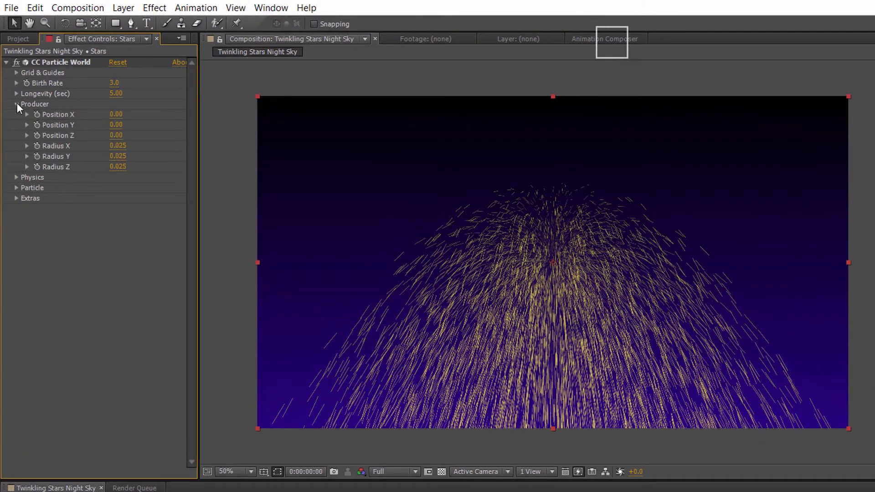
pyautogui.click(17, 177)
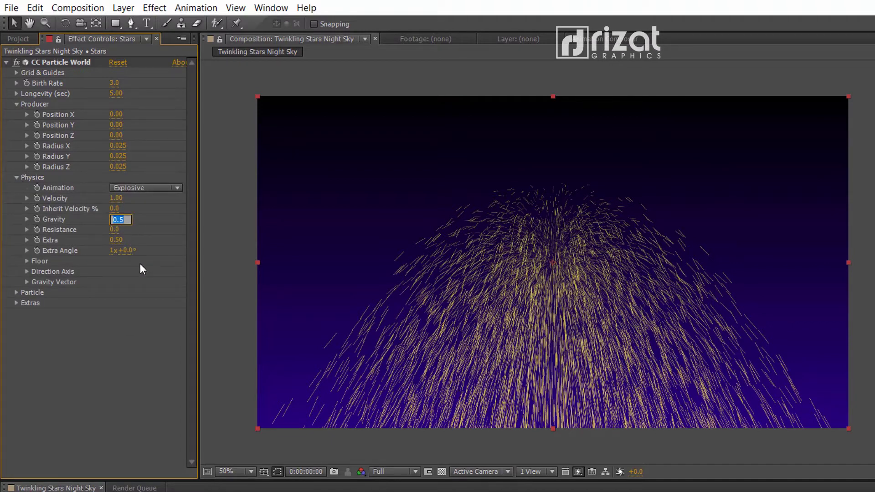
pyautogui.write('0')
pyautogui.press('Return')
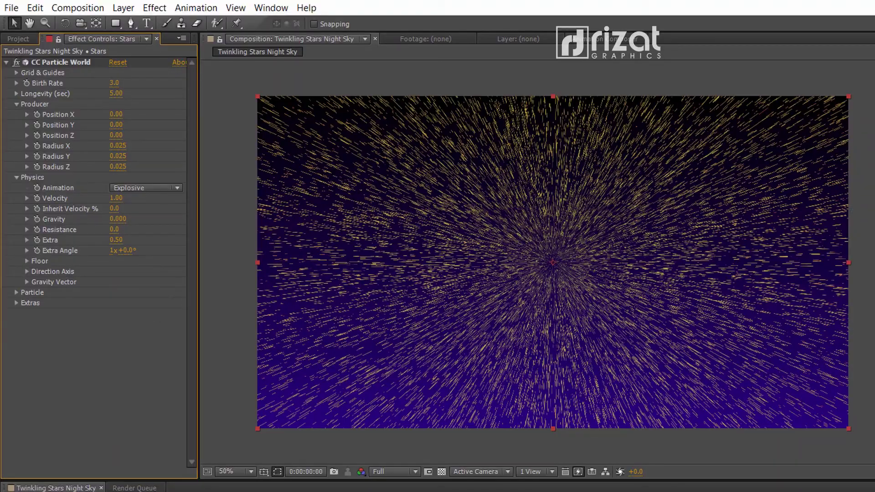
pyautogui.press('space')
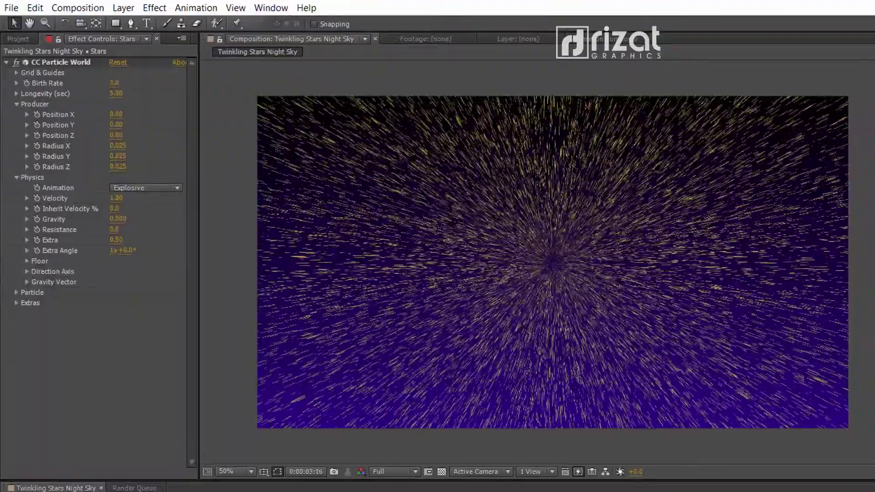
pyautogui.press('space')
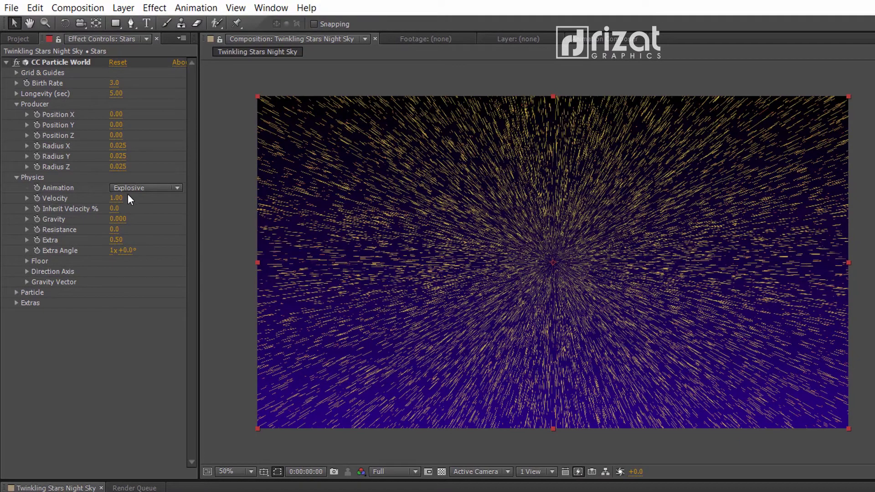
# Change the Particle Type to Star.
pyautogui.click(16, 292)
pyautogui.click(129, 302)
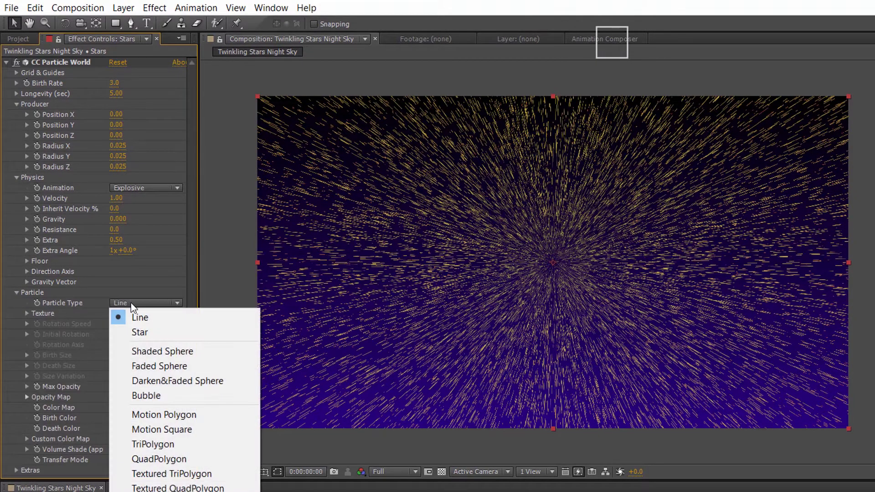
pyautogui.click(140, 332)
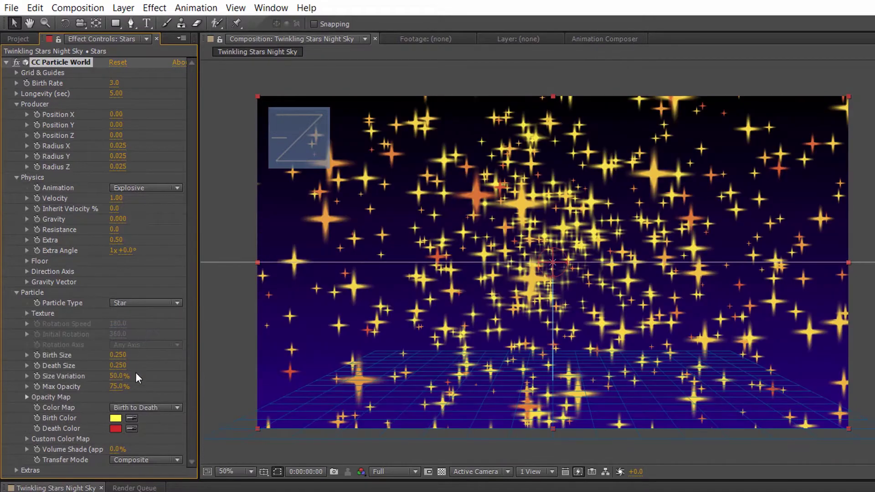
# Set both Birth Color and Death Color to white.
pyautogui.click(116, 418)
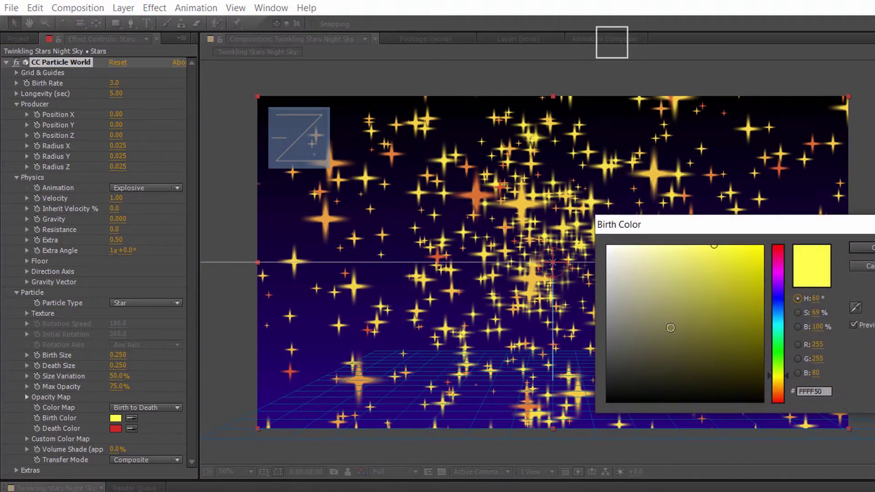
pyautogui.moveTo(669, 326); pyautogui.dragTo(585, 224)
pyautogui.press('Return')
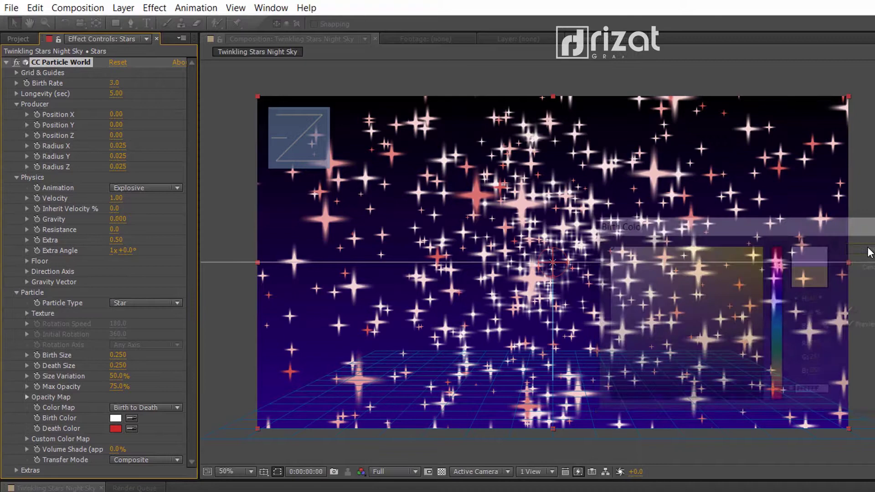
pyautogui.click(120, 427)
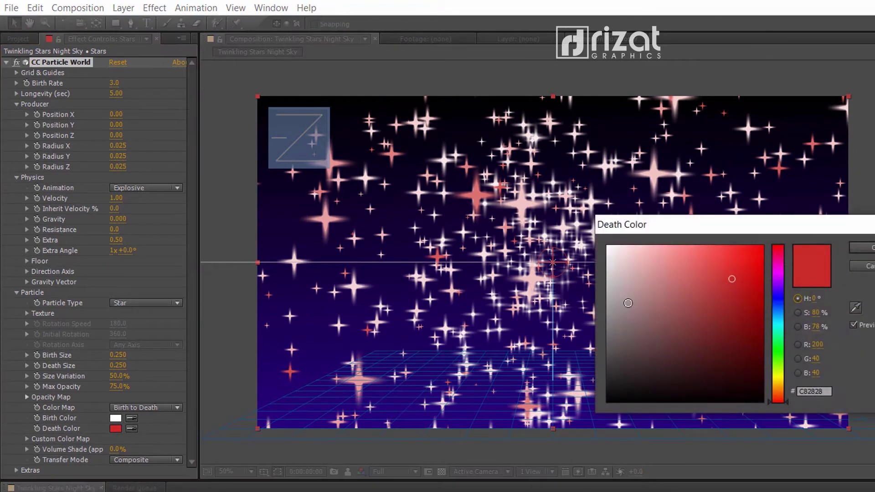
pyautogui.moveTo(635, 292); pyautogui.dragTo(575, 214)
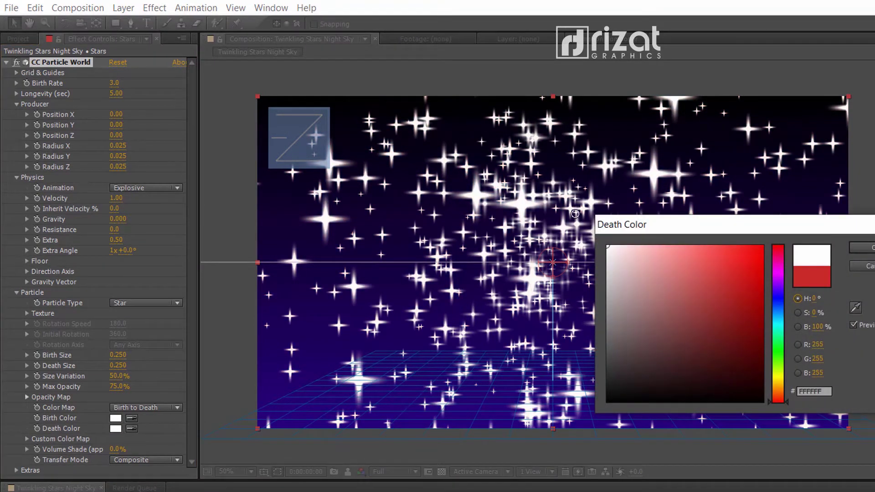
pyautogui.click(861, 247)
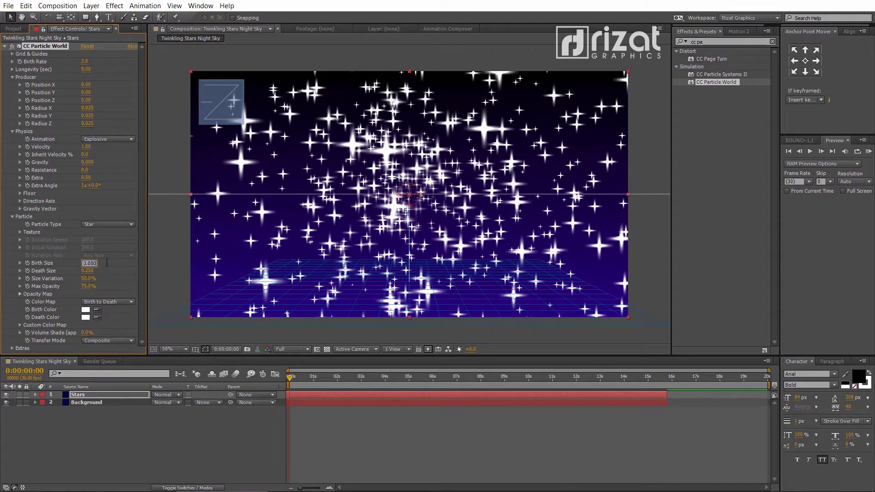
# Set Birth Size 0.050, Death Size 0.135, Size Variation 50% and Max Opacity 25%, then preview.
pyautogui.press('Tab')
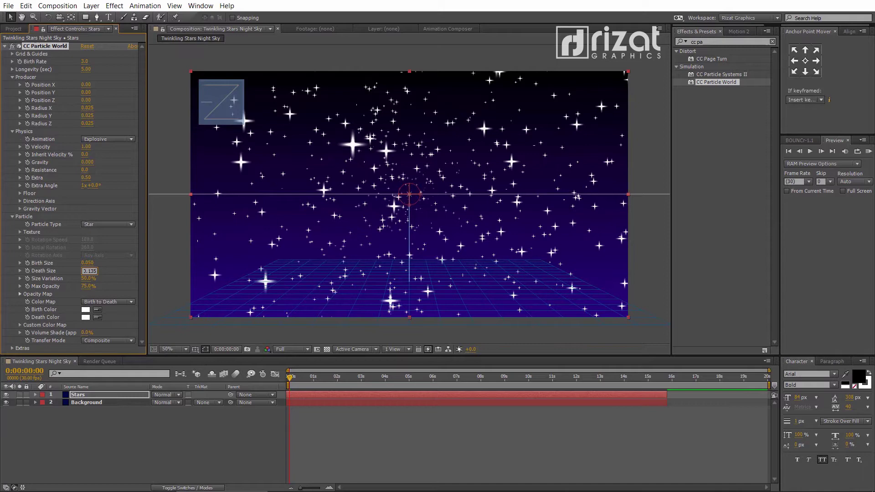
pyautogui.press('Tab')
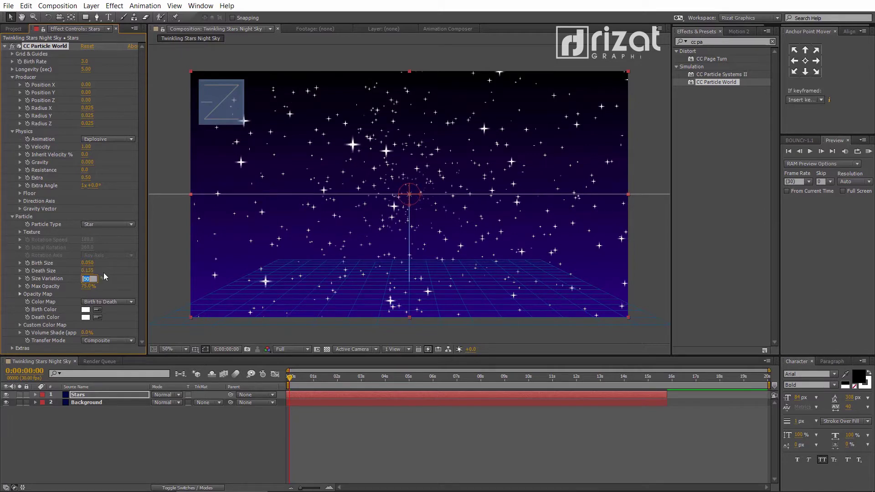
pyautogui.press('Tab')
pyautogui.write('25')
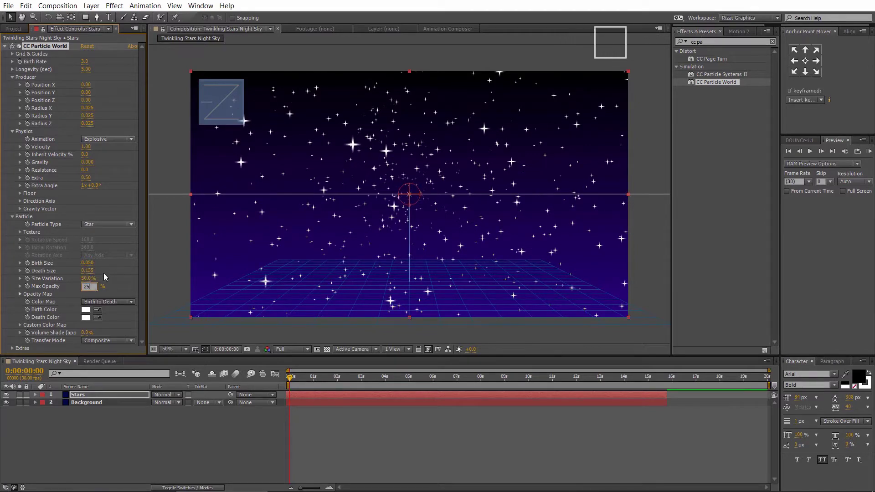
pyautogui.press('Return')
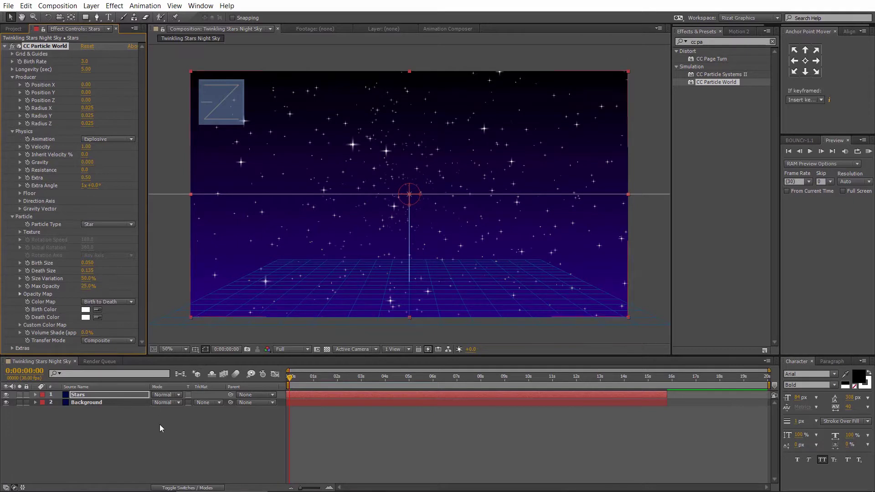
pyautogui.click(171, 446)
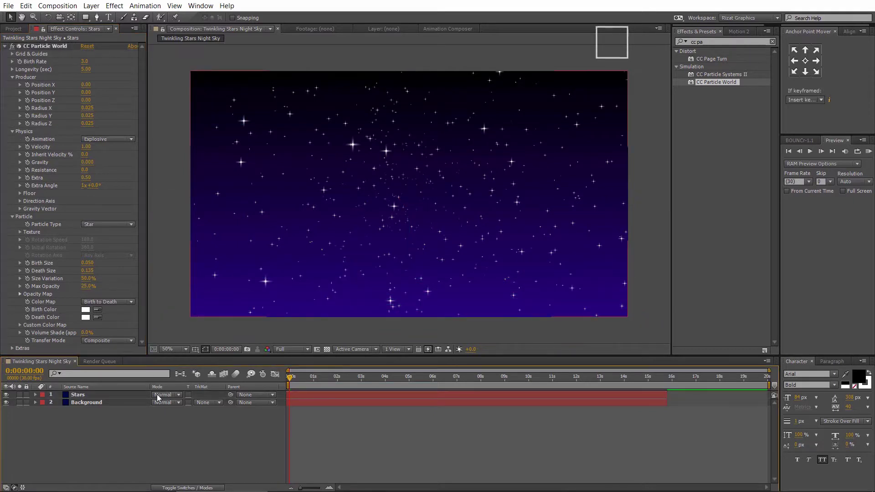
pyautogui.click(868, 152)
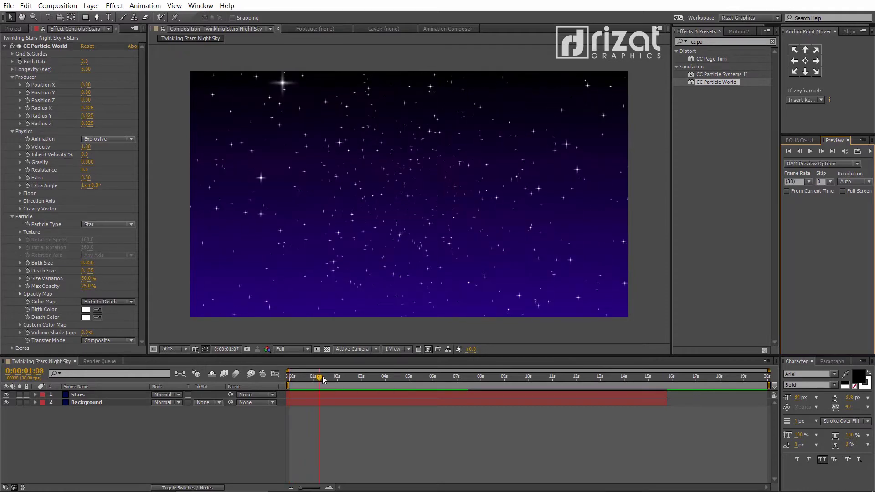
# Set Velocity to 0 and Producer Radius X and Y to 1.000, then preview the scattered stars.
pyautogui.click(92, 147)
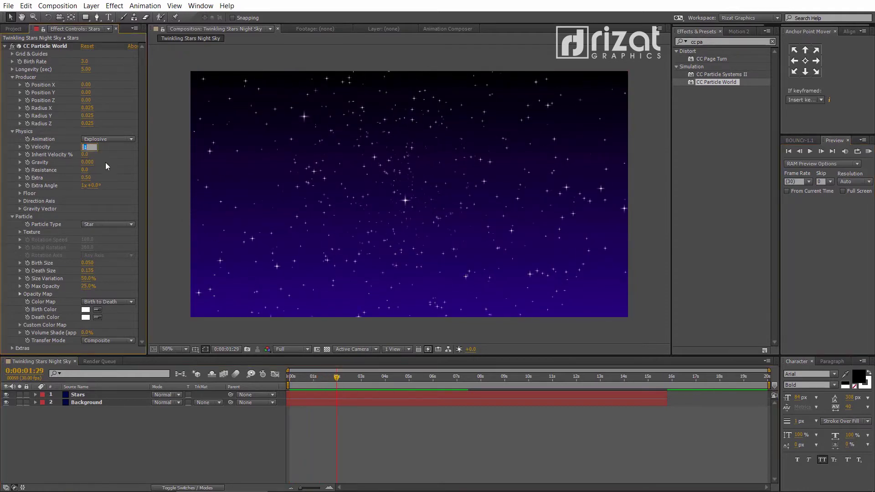
pyautogui.write('0')
pyautogui.press('Return')
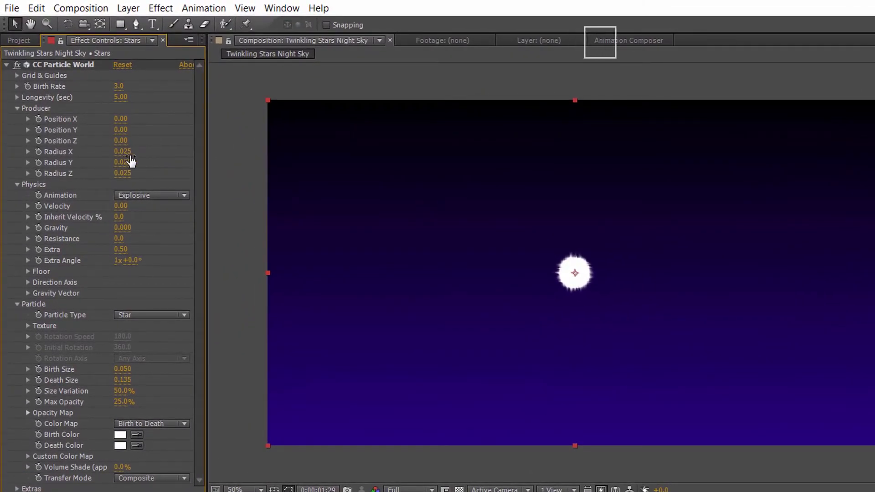
pyautogui.click(124, 152)
pyautogui.write('1')
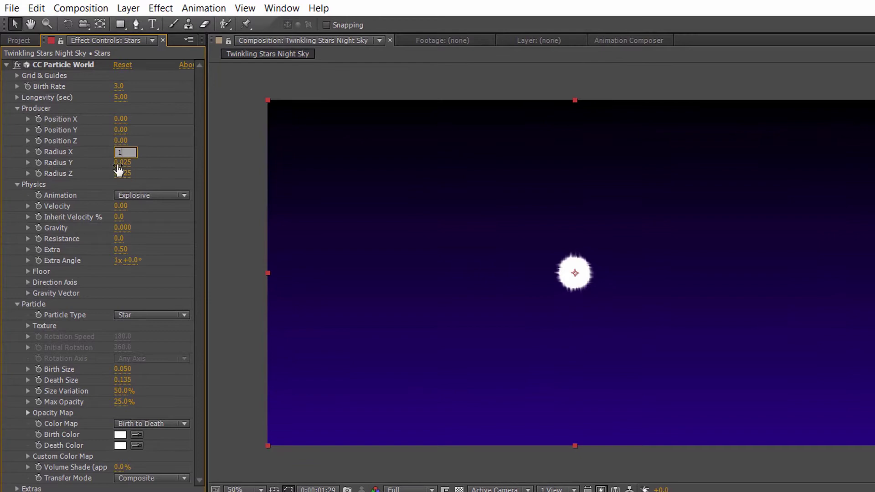
pyautogui.press('Tab')
pyautogui.write('1')
pyautogui.press('Return')
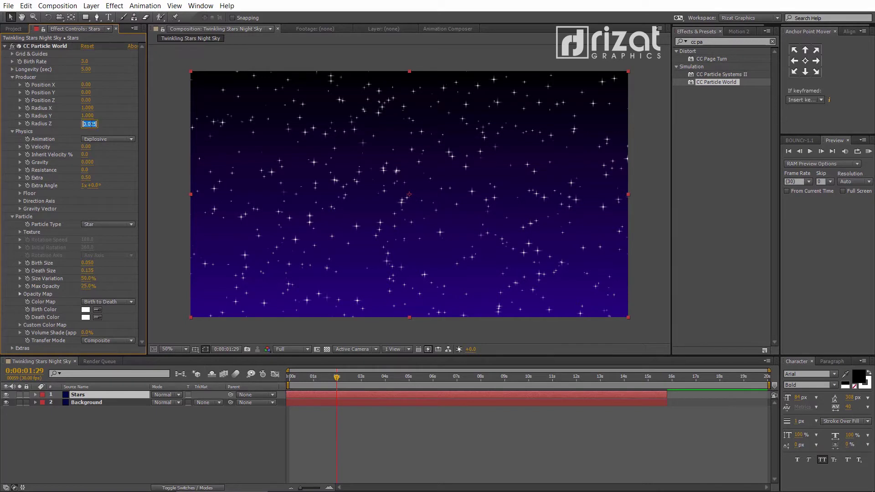
pyautogui.click(116, 130)
pyautogui.click(868, 151)
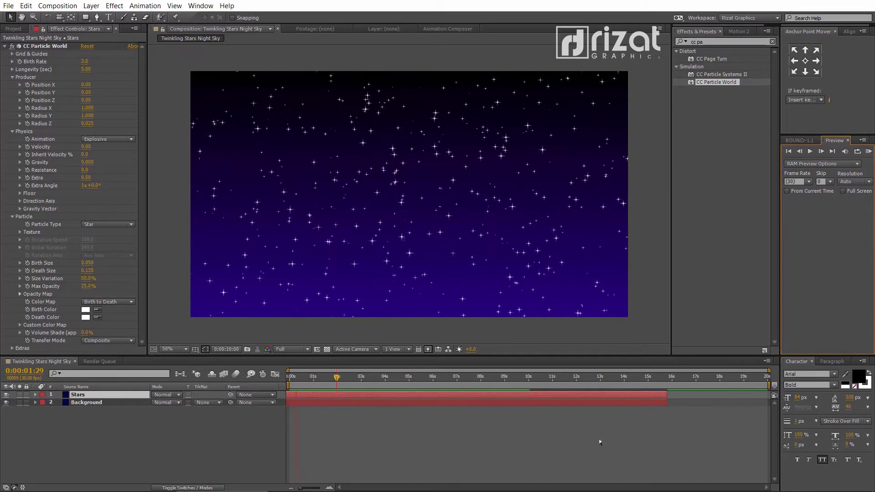
# Extend both layers' out points to the 20-second end of the comp.
pyautogui.moveTo(598, 439); pyautogui.dragTo(607, 391)
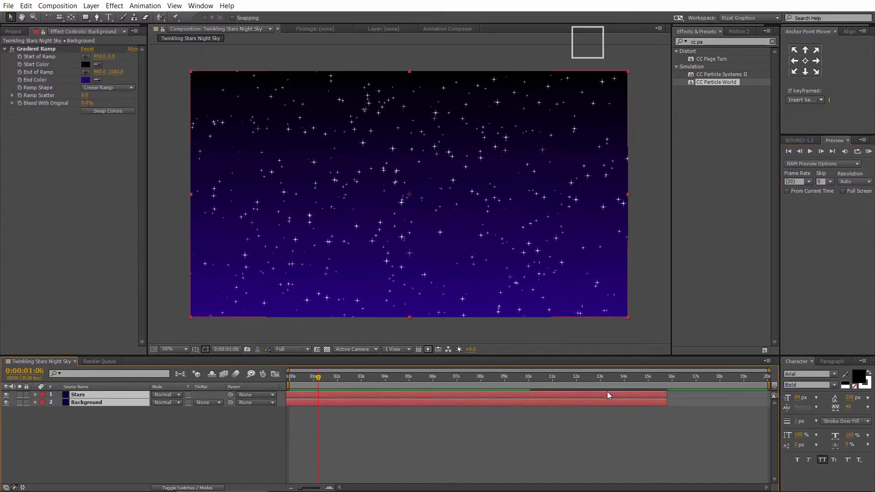
pyautogui.moveTo(666, 394); pyautogui.dragTo(770, 395)
pyautogui.click(710, 422)
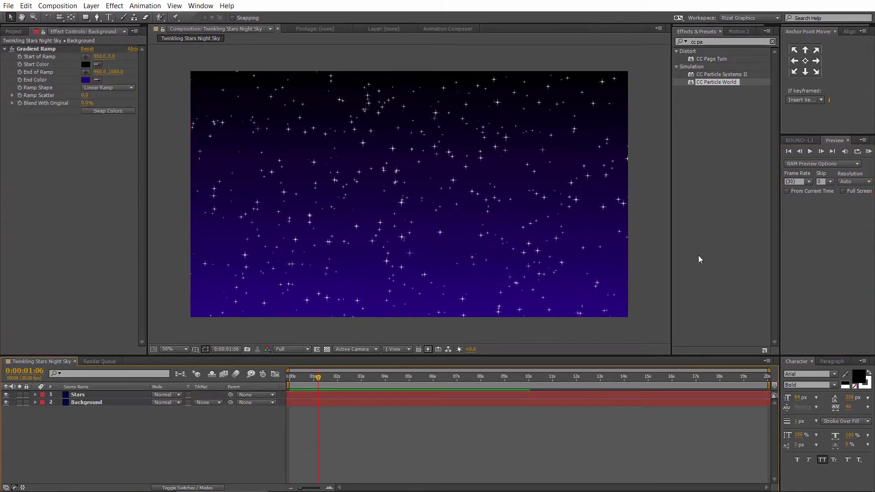
# Add Glow to Stars with Threshold 25% and Radius 5, then preview it.
pyautogui.click(705, 42)
pyautogui.write('glow')
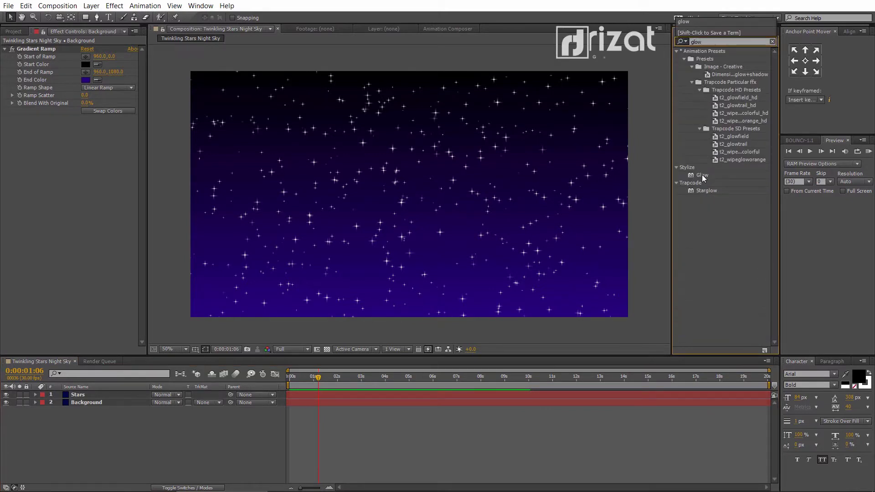
pyautogui.moveTo(701, 174); pyautogui.dragTo(499, 224)
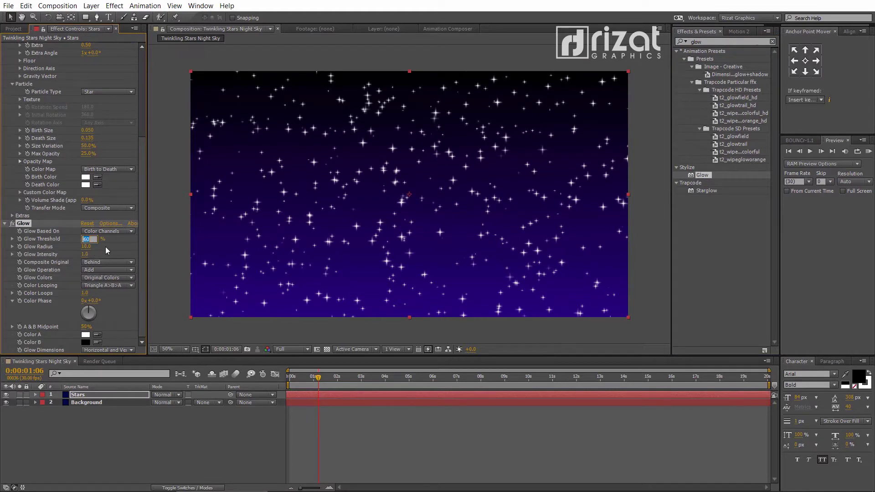
pyautogui.press('Tab')
pyautogui.write('5')
pyautogui.click(228, 419)
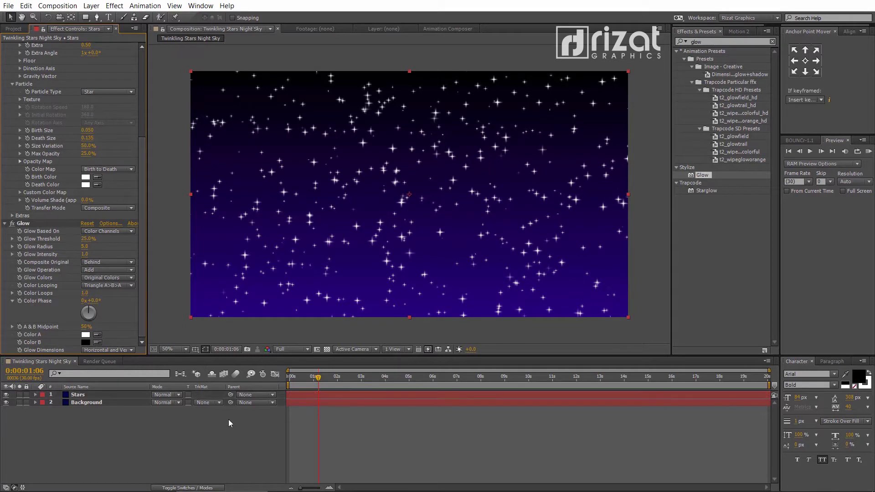
pyautogui.click(868, 151)
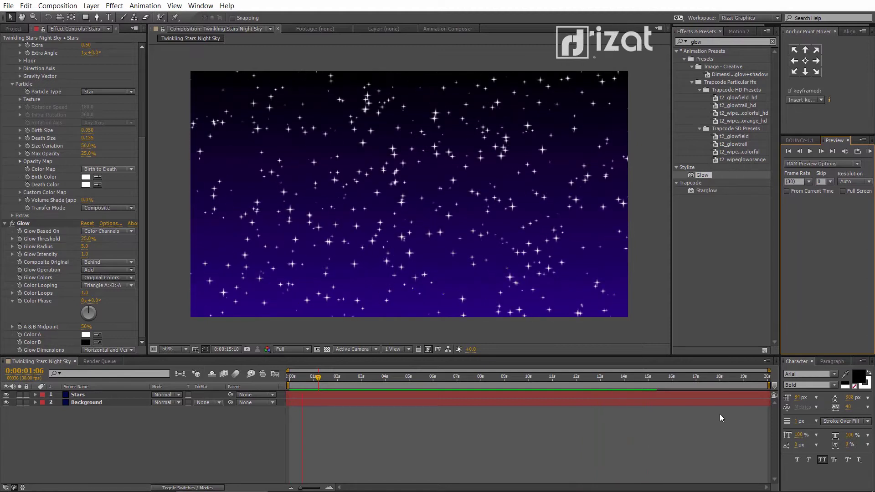
pyautogui.click(229, 430)
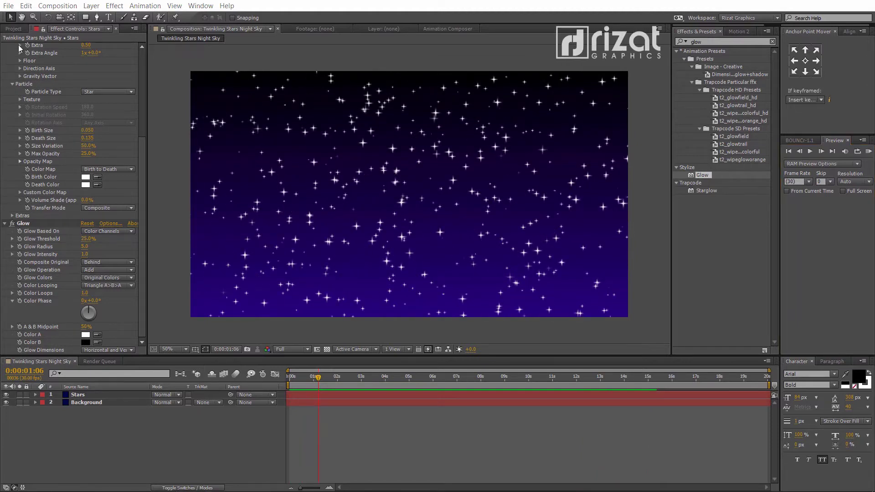
# Add the Twinkling Stars Night Sky composition to the Render Queue.
pyautogui.click(14, 29)
pyautogui.click(60, 142)
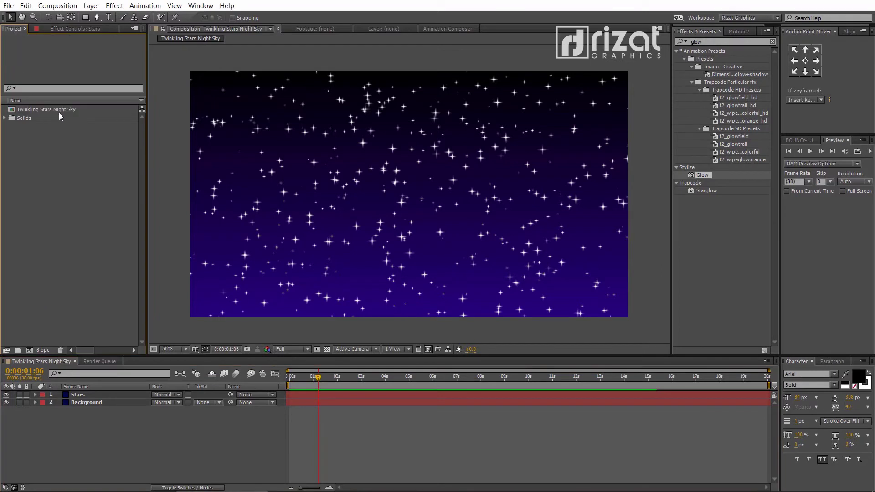
pyautogui.click(59, 111)
pyautogui.click(57, 6)
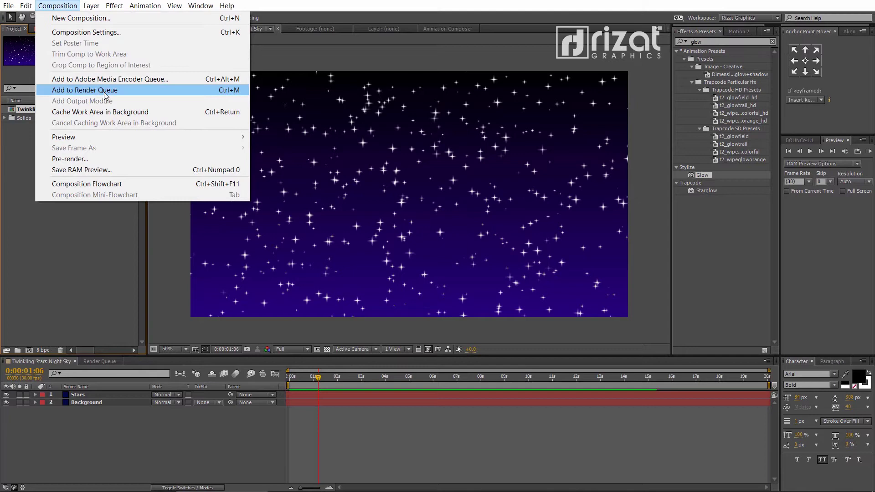
pyautogui.click(103, 90)
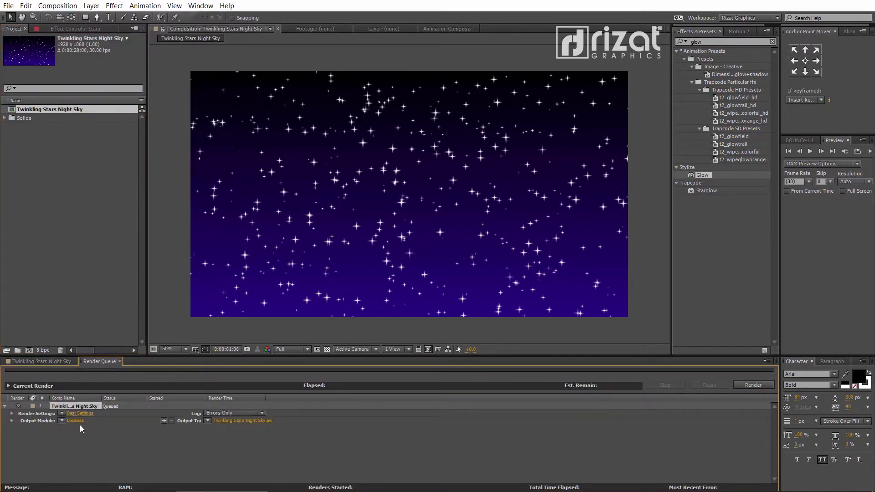
# Set the output module to QuickTime with the alpha channel included.
pyautogui.click(79, 425)
pyautogui.click(75, 421)
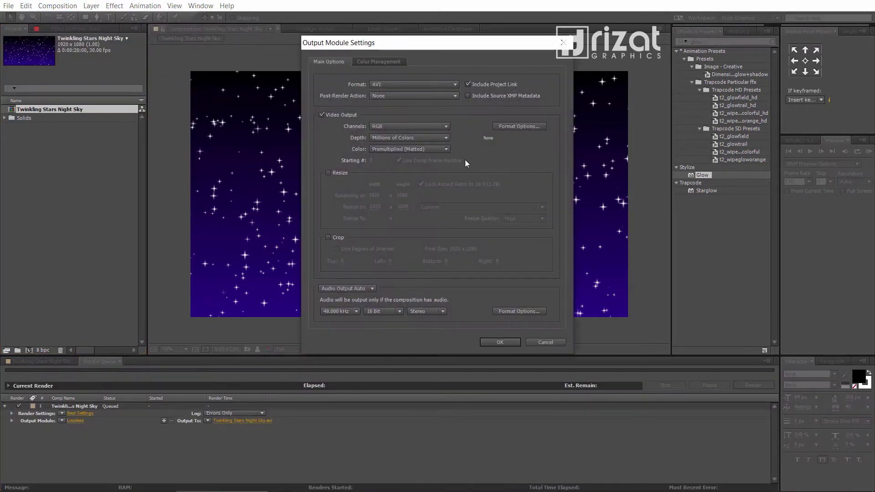
pyautogui.click(411, 85)
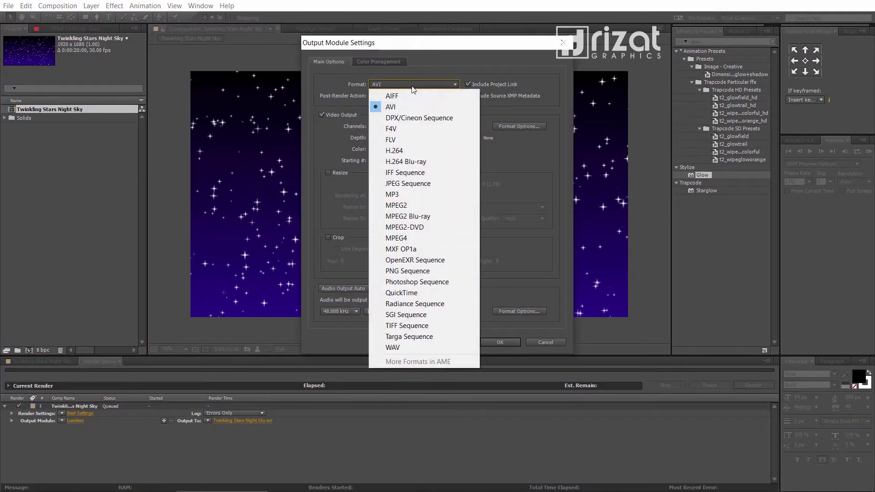
pyautogui.click(394, 294)
pyautogui.click(410, 128)
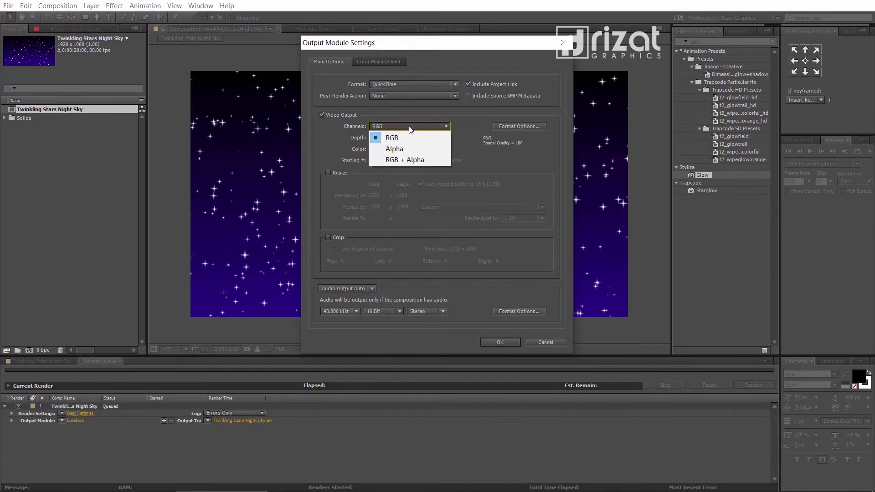
pyautogui.click(409, 159)
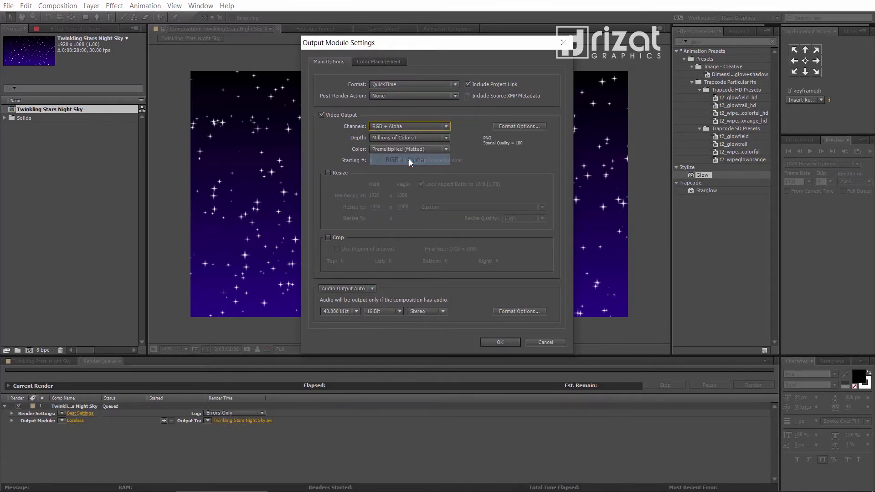
pyautogui.click(500, 342)
# Hide the Background layer and render to Twinkling Stars Night Sky.mov.
pyautogui.click(67, 362)
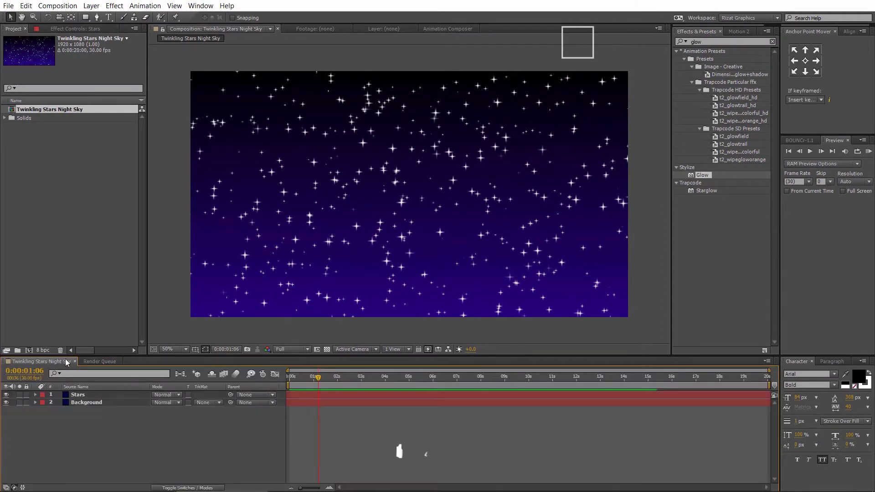
pyautogui.click(6, 403)
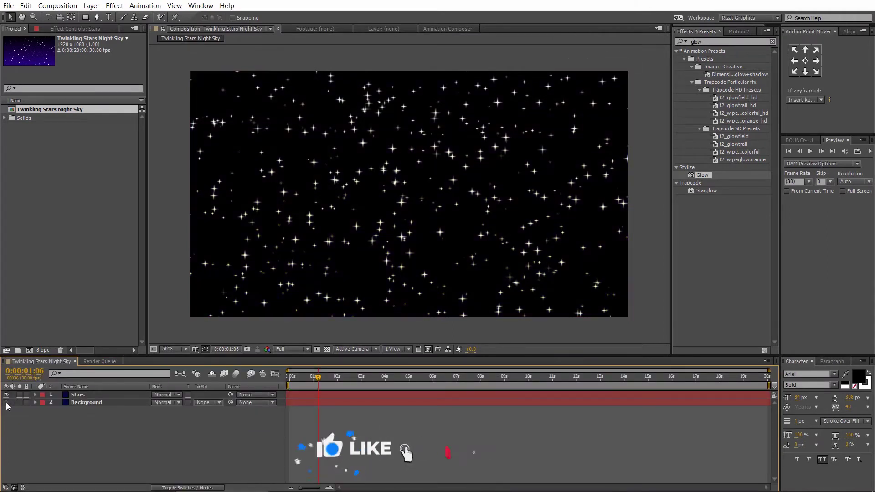
pyautogui.click(104, 361)
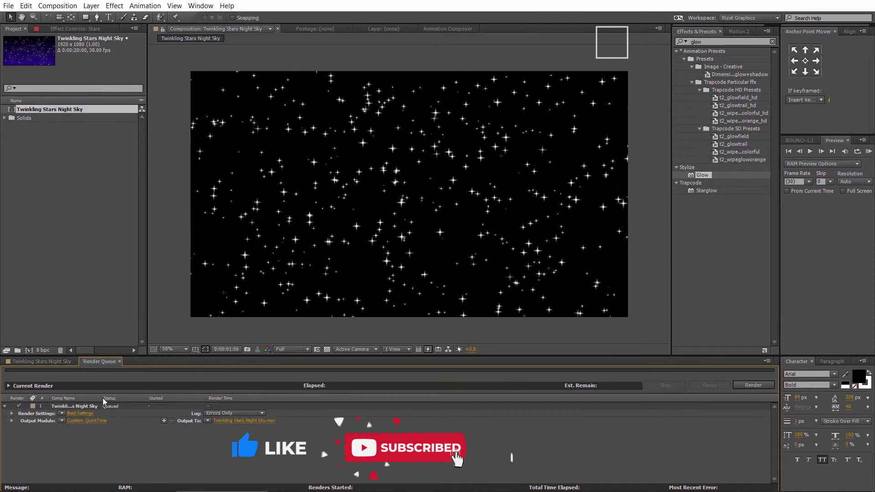
pyautogui.click(97, 422)
pyautogui.click(500, 343)
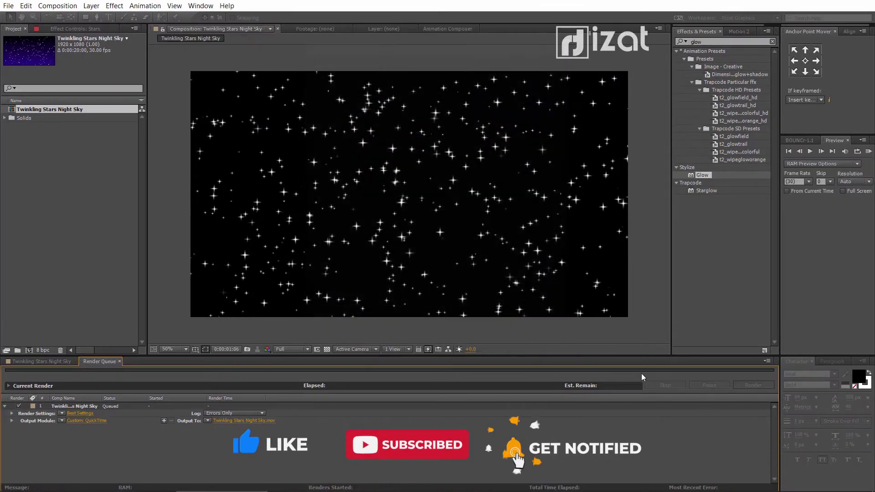
pyautogui.click(753, 385)
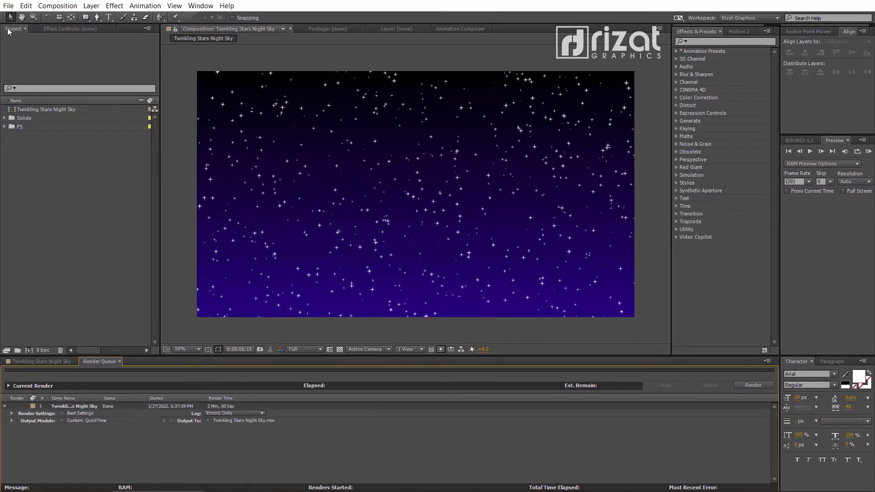
# Import the rendered Twinkling Stars Night Sky.mov into the project.
pyautogui.click(9, 5)
pyautogui.moveTo(138, 135)
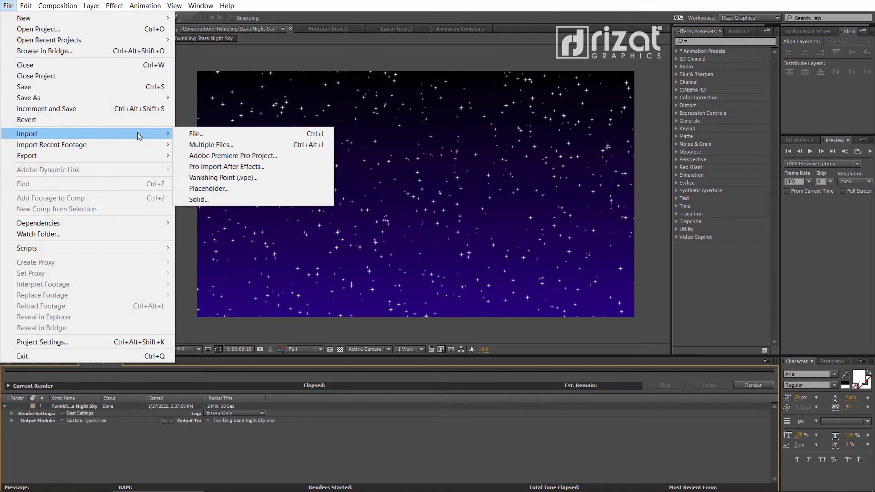
pyautogui.click(191, 135)
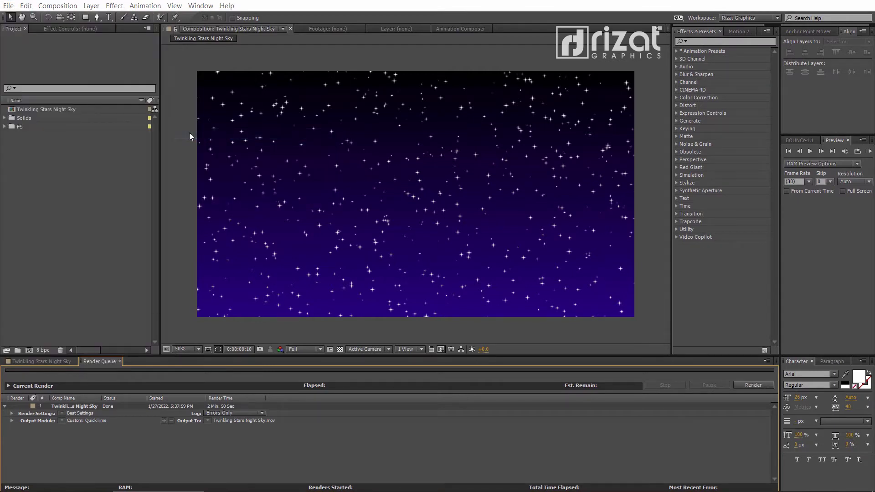
pyautogui.click(186, 143)
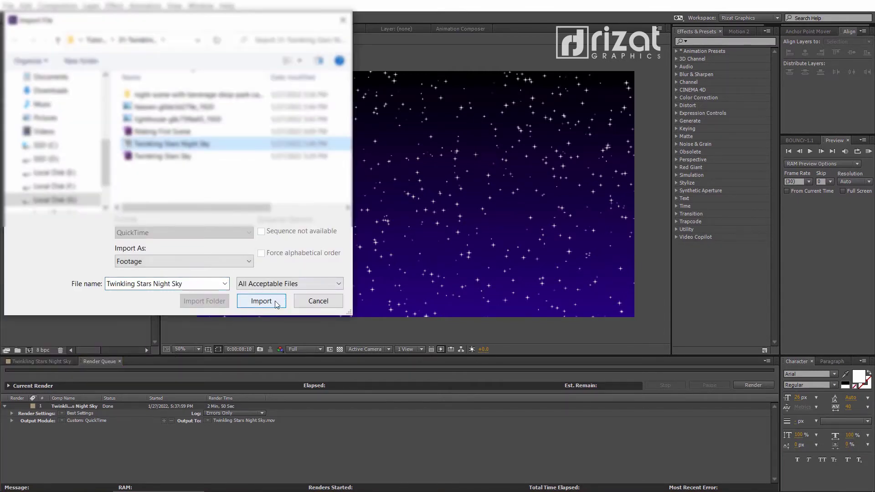
pyautogui.click(274, 301)
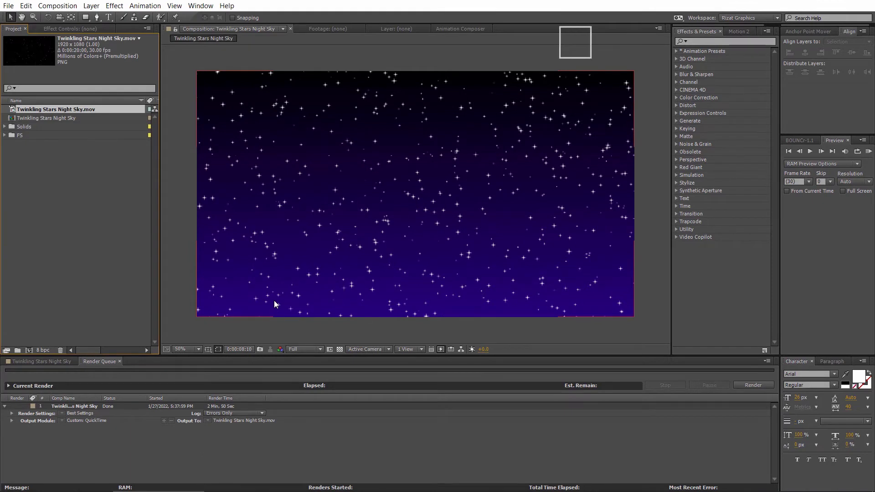
# Create the composition Twinkling Stars Night Sky 2 from the footage and preview it.
pyautogui.click(53, 150)
pyautogui.moveTo(38, 111); pyautogui.dragTo(32, 348)
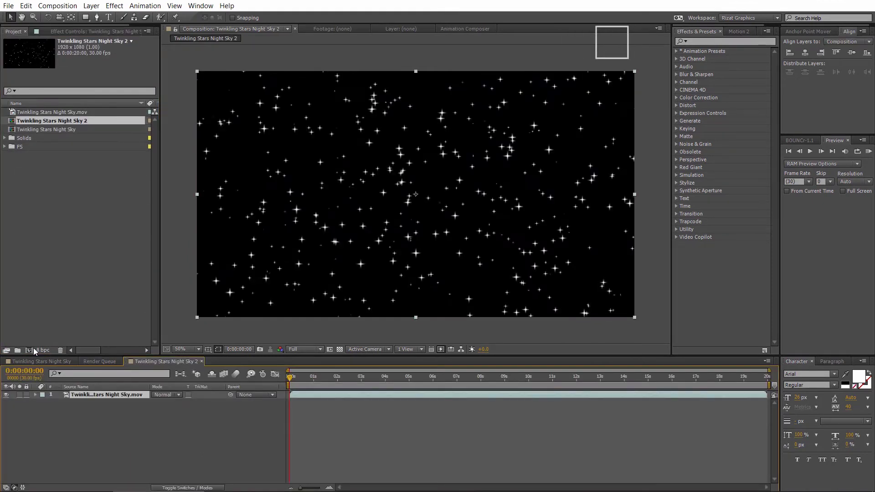
pyautogui.click(869, 152)
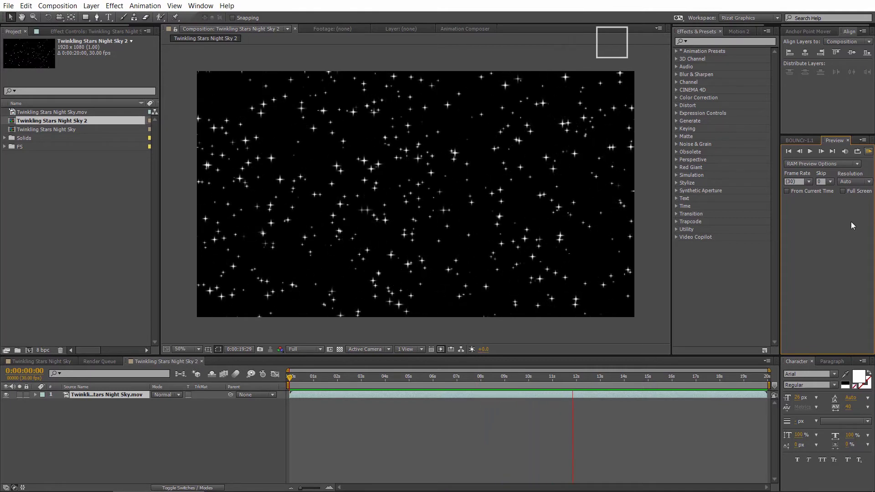
# Add a deep blue solid layer, place it below the star footage, and preview.
pyautogui.press('space')
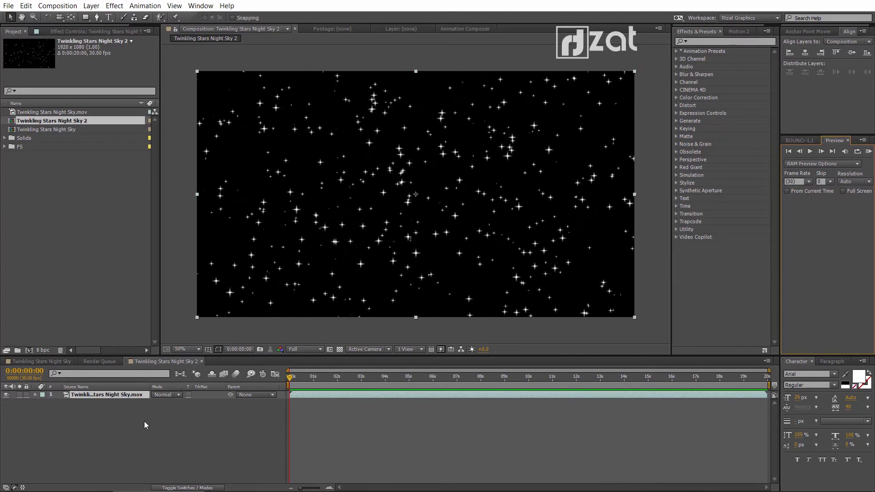
pyautogui.rightClick(136, 438)
pyautogui.moveTo(150, 336)
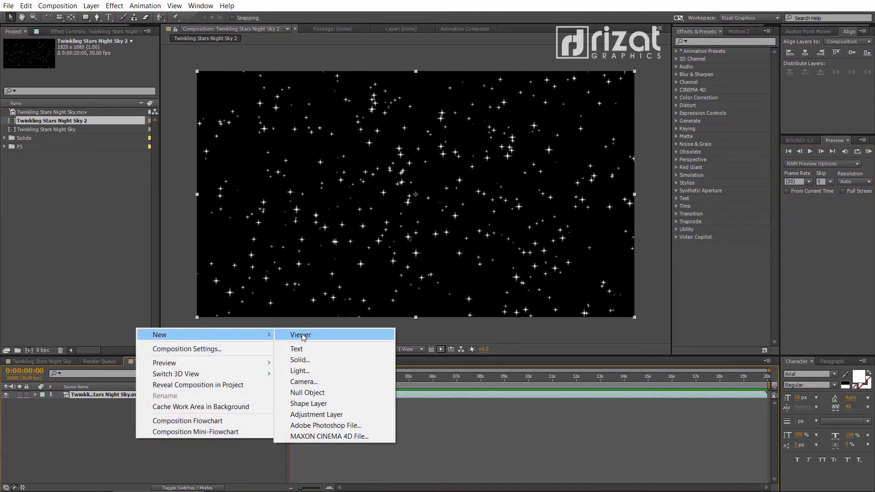
pyautogui.click(309, 363)
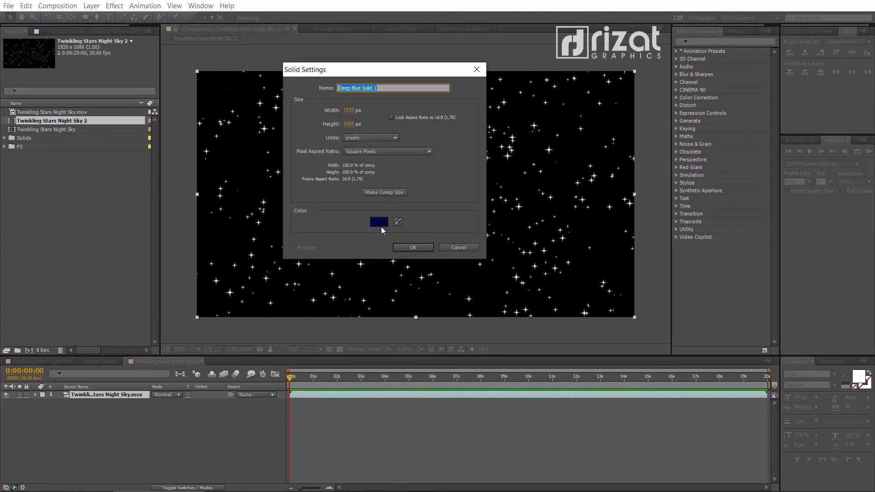
pyautogui.click(379, 222)
pyautogui.moveTo(527, 234); pyautogui.dragTo(564, 229)
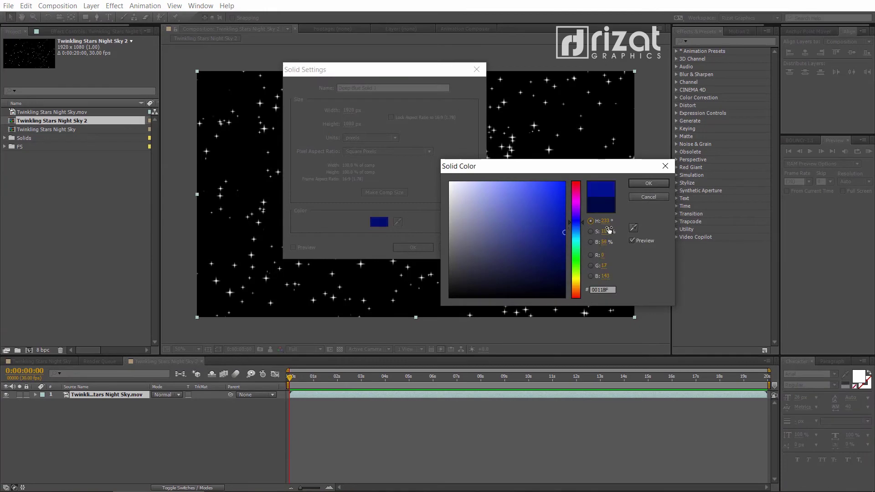
pyautogui.click(648, 182)
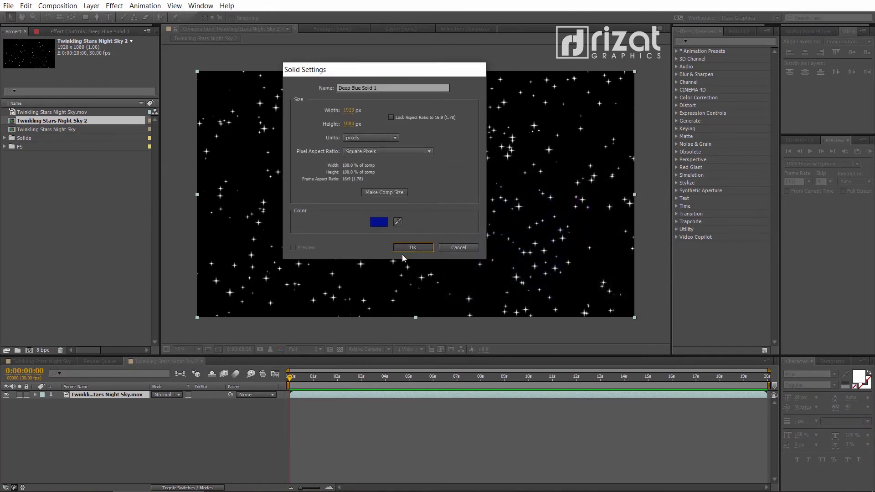
pyautogui.click(410, 248)
pyautogui.moveTo(134, 393); pyautogui.dragTo(130, 412)
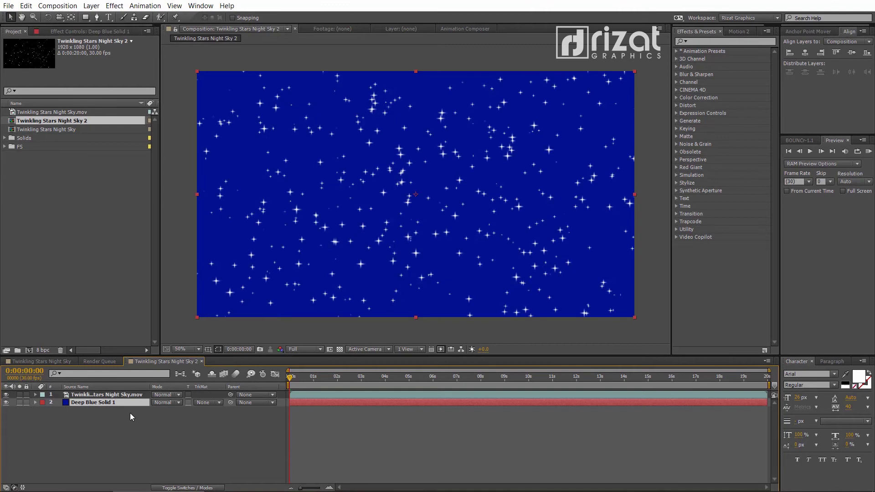
pyautogui.click(868, 151)
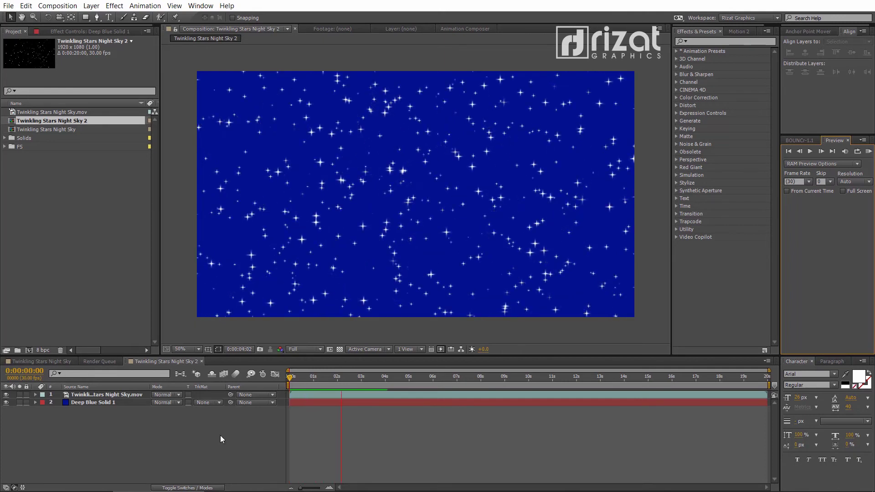
# Change Deep Blue Solid 1's colour to a darker, saturated violet purple in Solid Settings.
pyautogui.press('space')
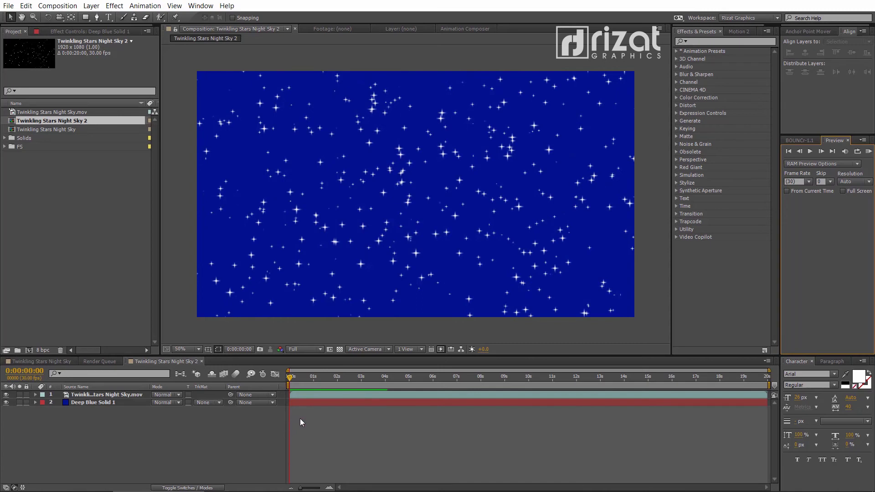
pyautogui.click(106, 403)
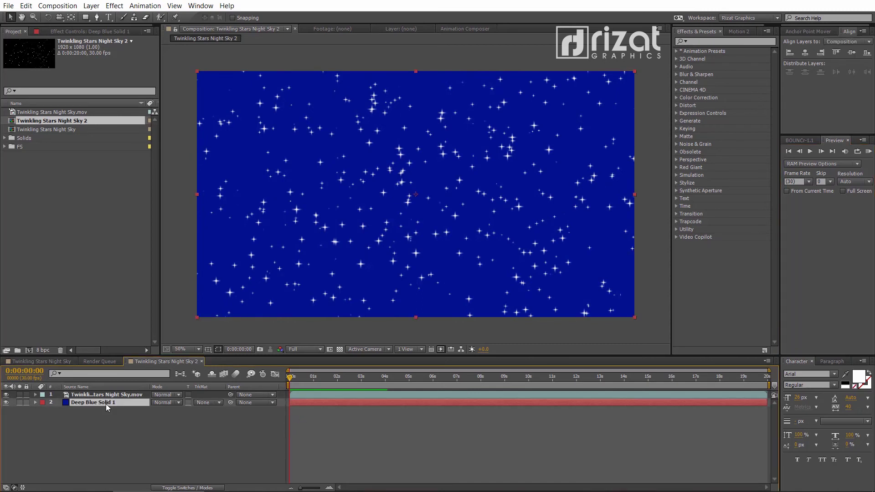
pyautogui.hotkey('ctrl', 'shift', 'y')
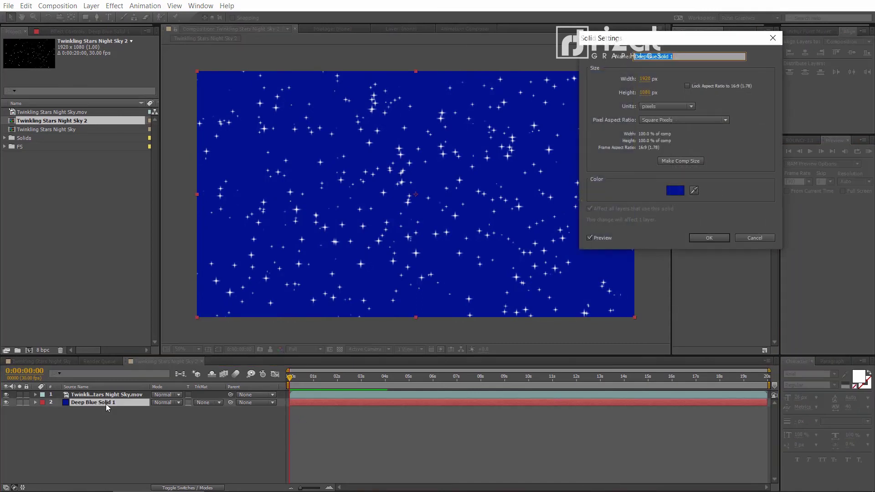
pyautogui.click(673, 193)
pyautogui.moveTo(566, 241); pyautogui.dragTo(581, 243)
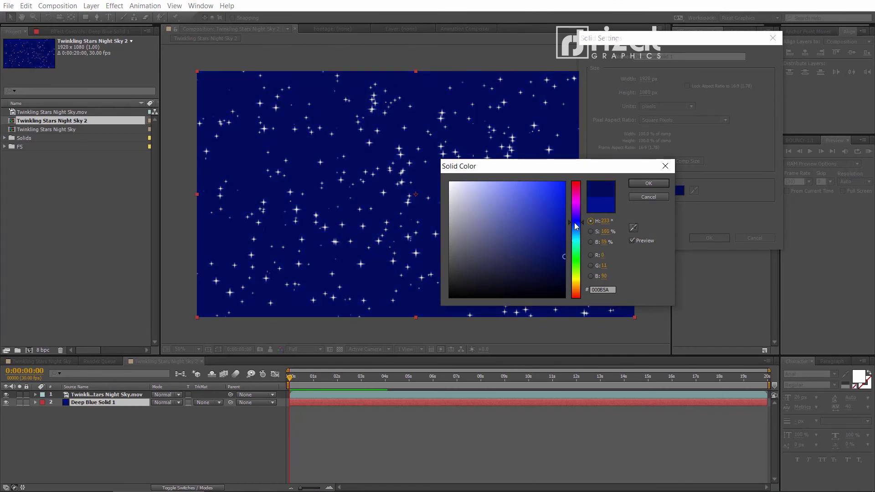
pyautogui.moveTo(571, 222); pyautogui.dragTo(570, 215)
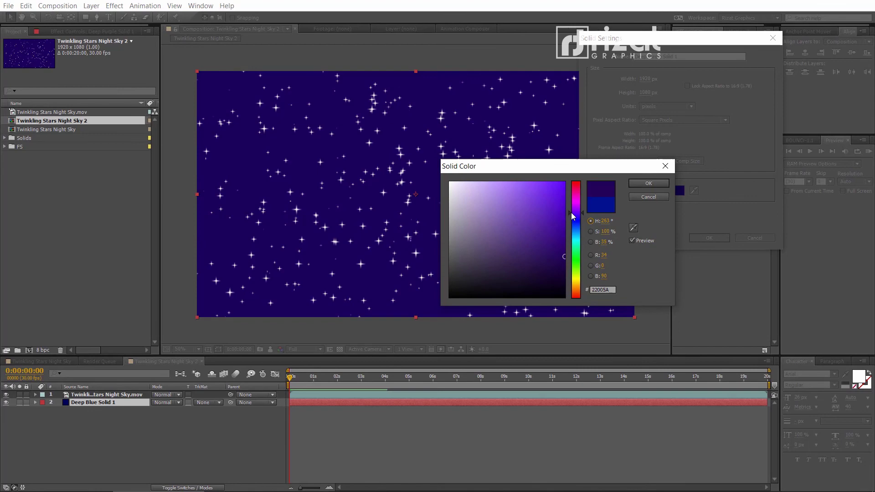
pyautogui.click(648, 183)
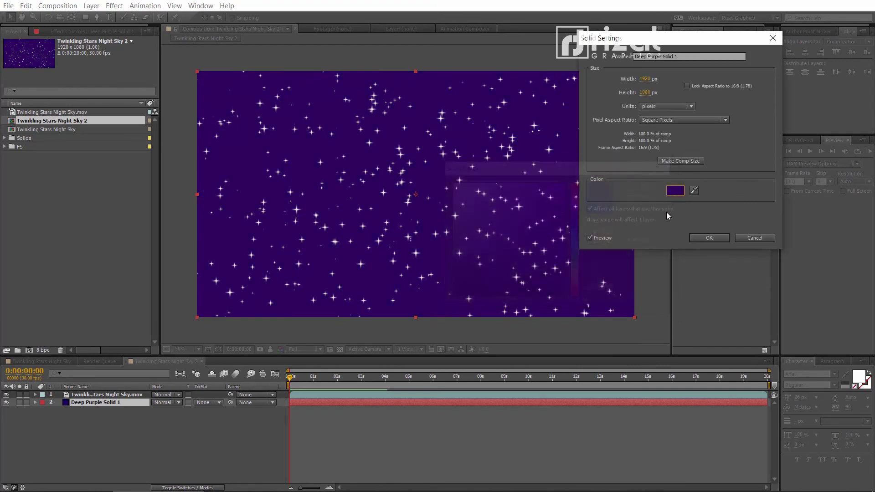
pyautogui.click(709, 237)
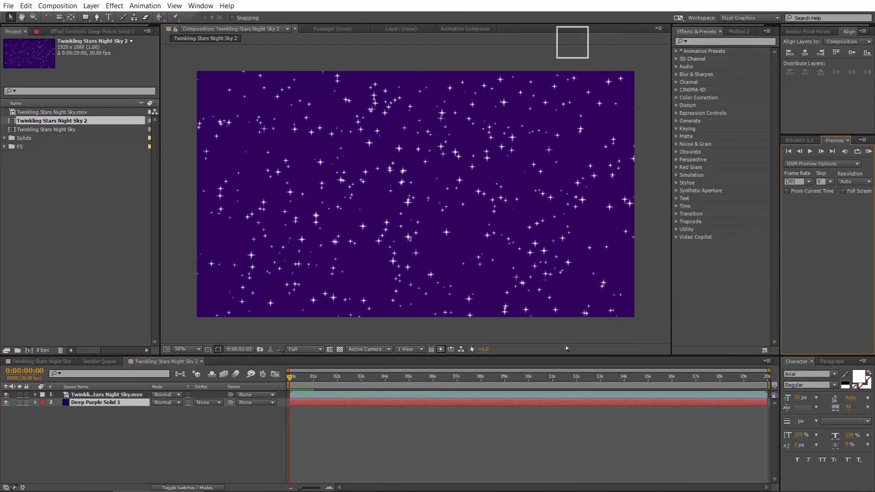